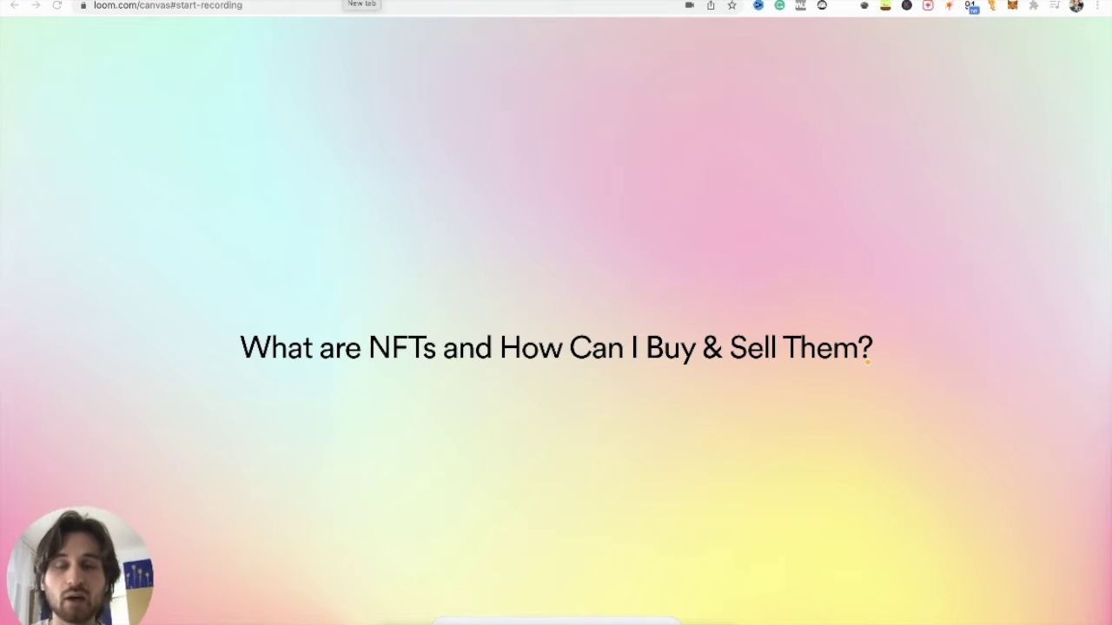
# - Go to metamask.io in a new tab and open the page for downloading MetaMask for Chrome
pyautogui.click(361, 2)
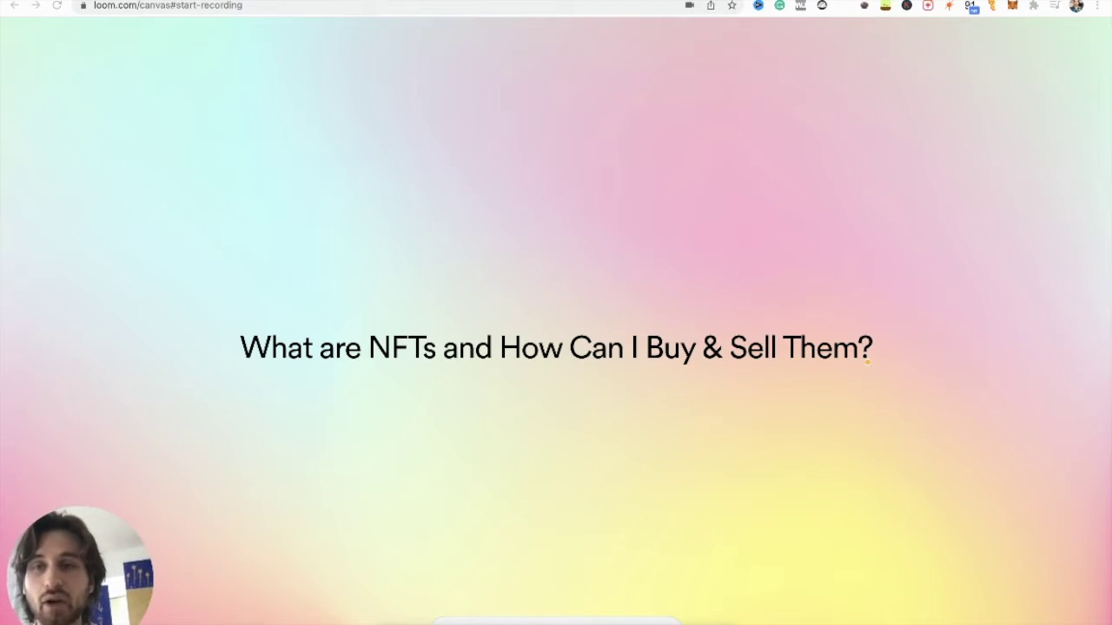
pyautogui.write('metamas')
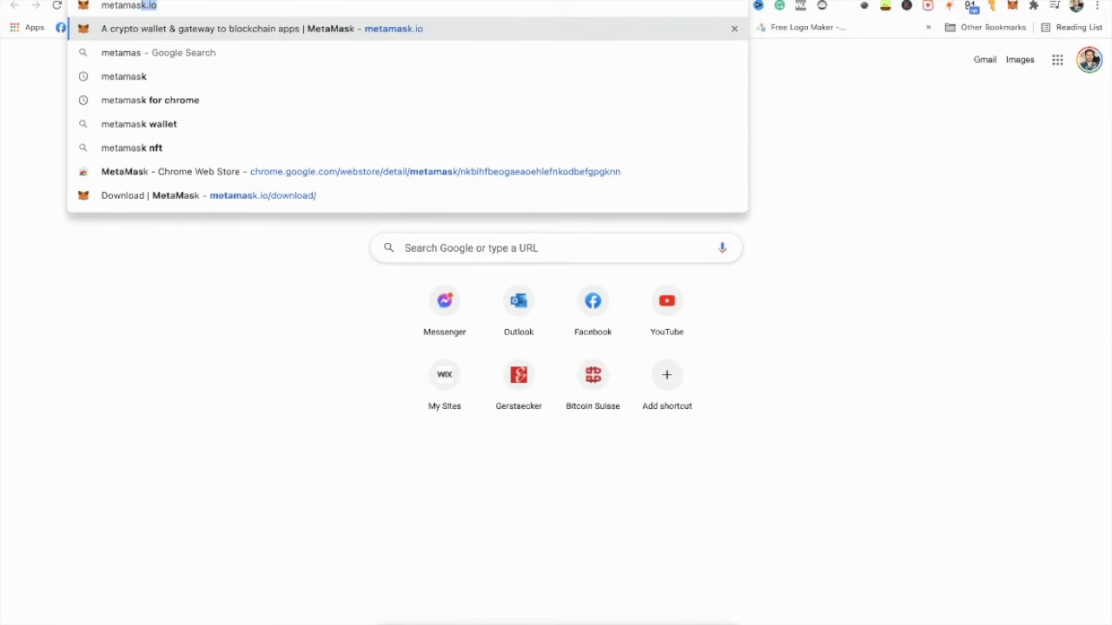
pyautogui.press('Return')
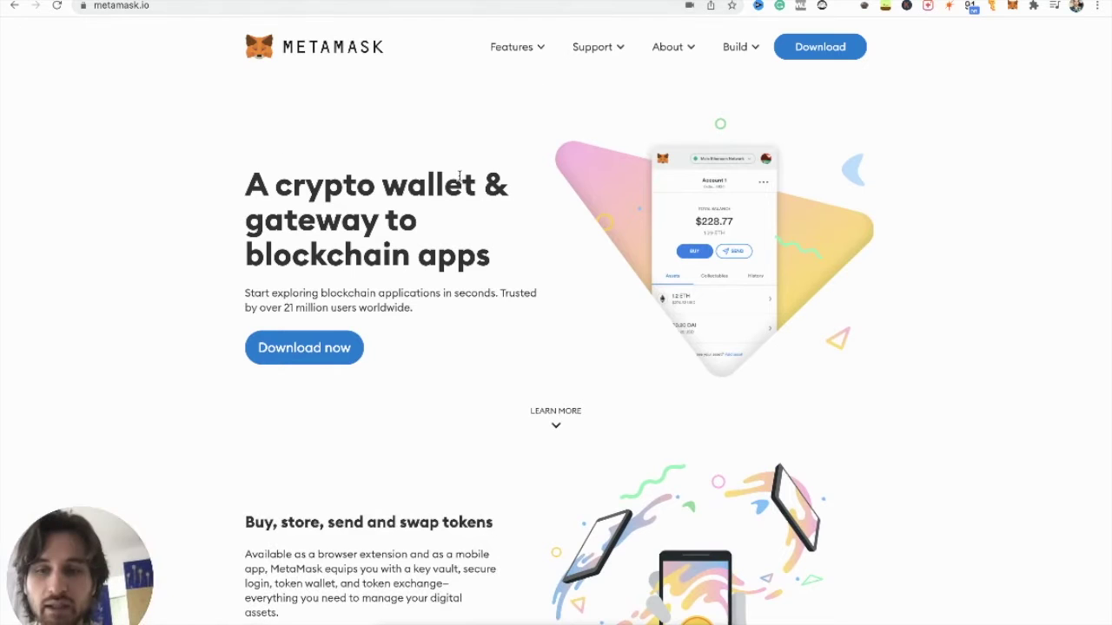
pyautogui.click(314, 349)
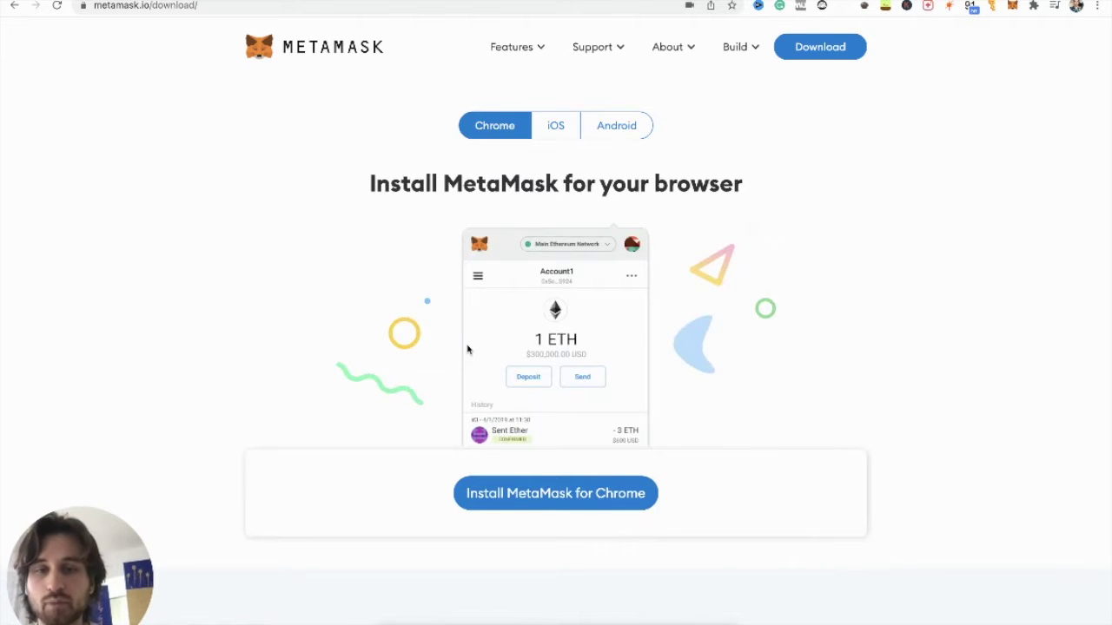
pyautogui.scroll(-1, 468, 349)
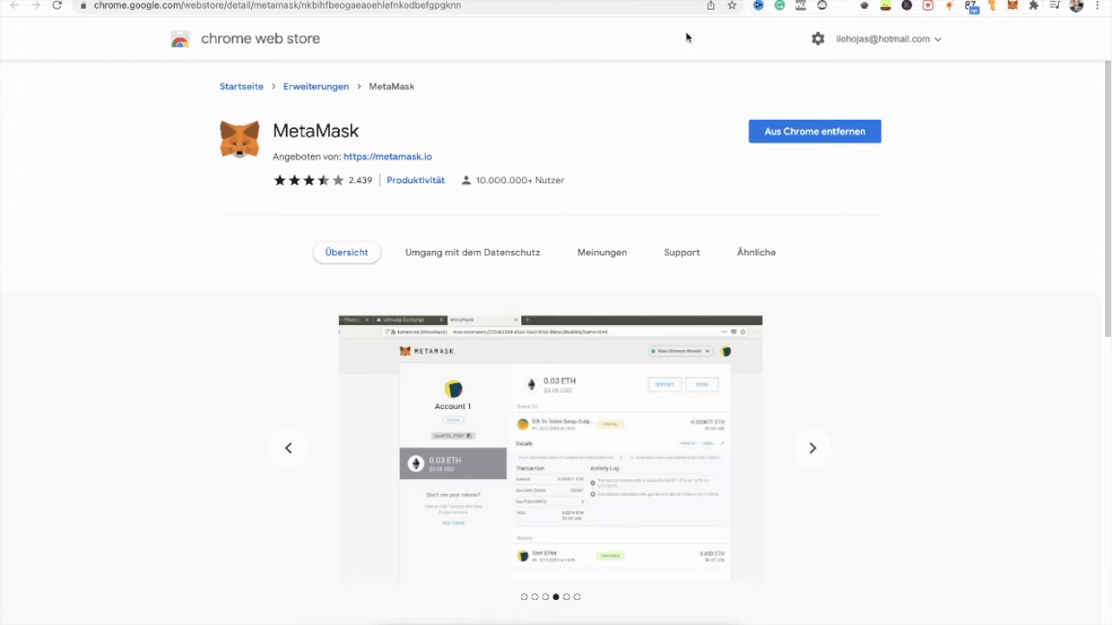
# - View the MetaMask wallet's account overview through the browser extension
pyautogui.click(1013, 11)
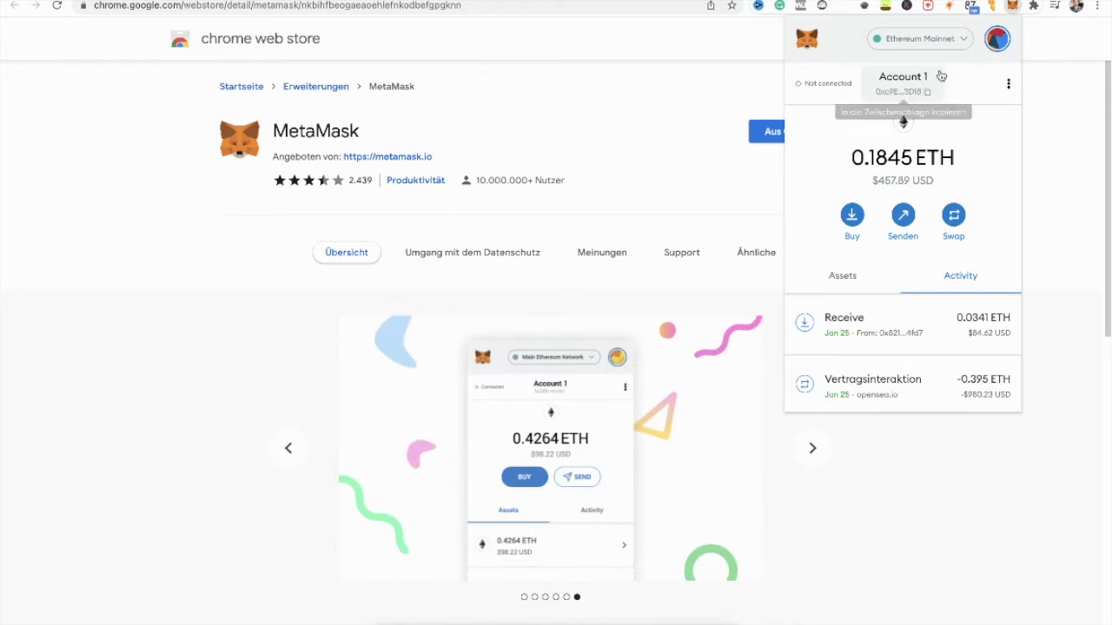
pyautogui.click(1013, 11)
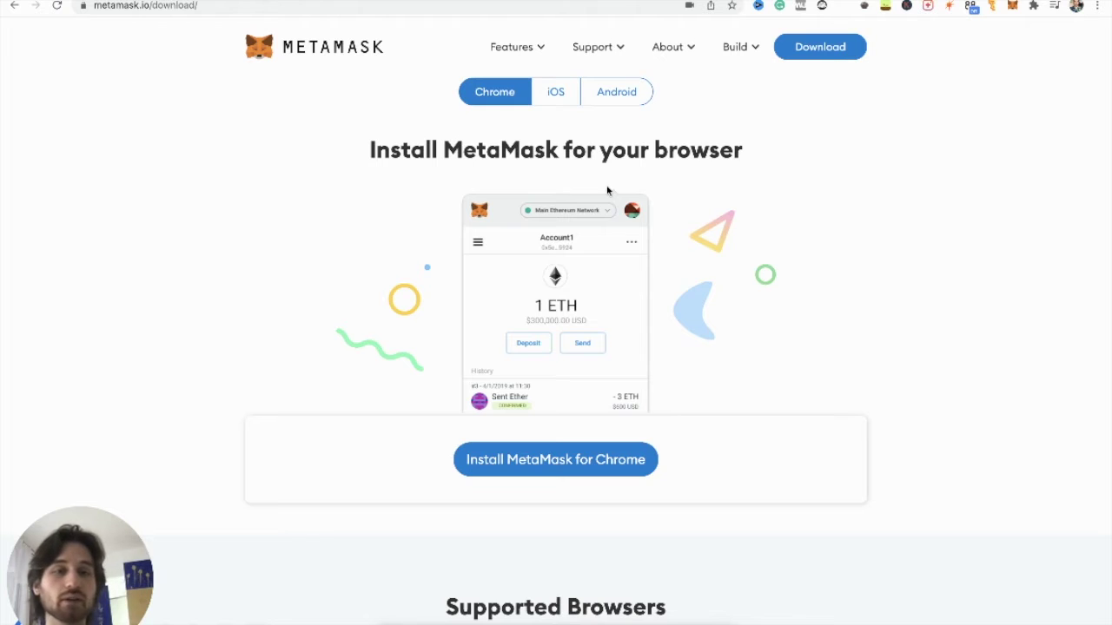
pyautogui.click(1013, 8)
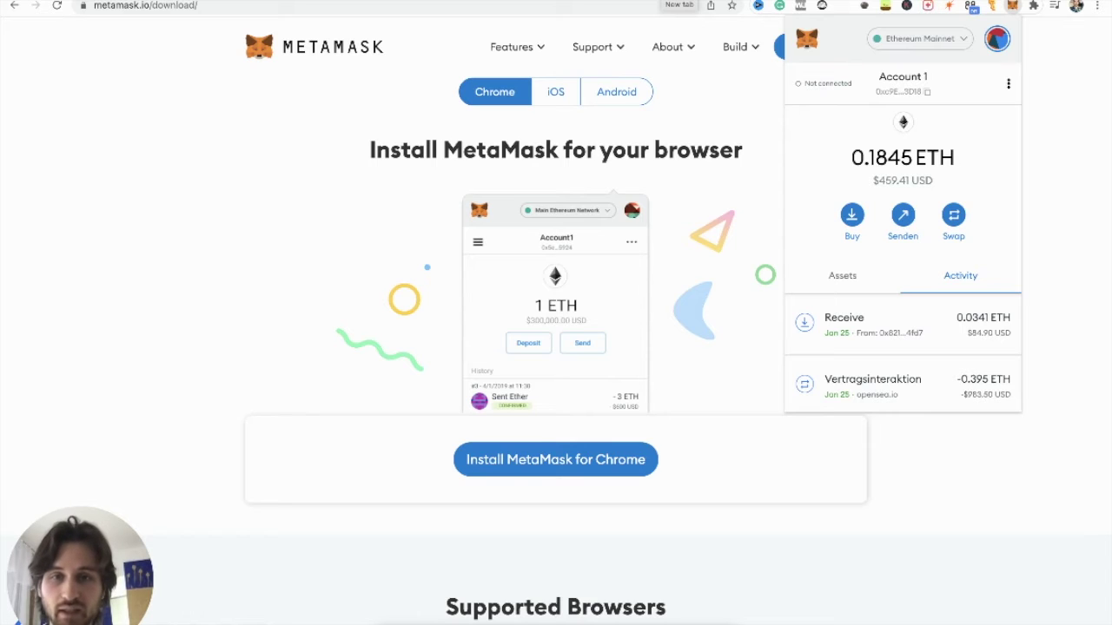
# - Open opensea.io/account in a new tab
pyautogui.hotkey('ctrl', 't')
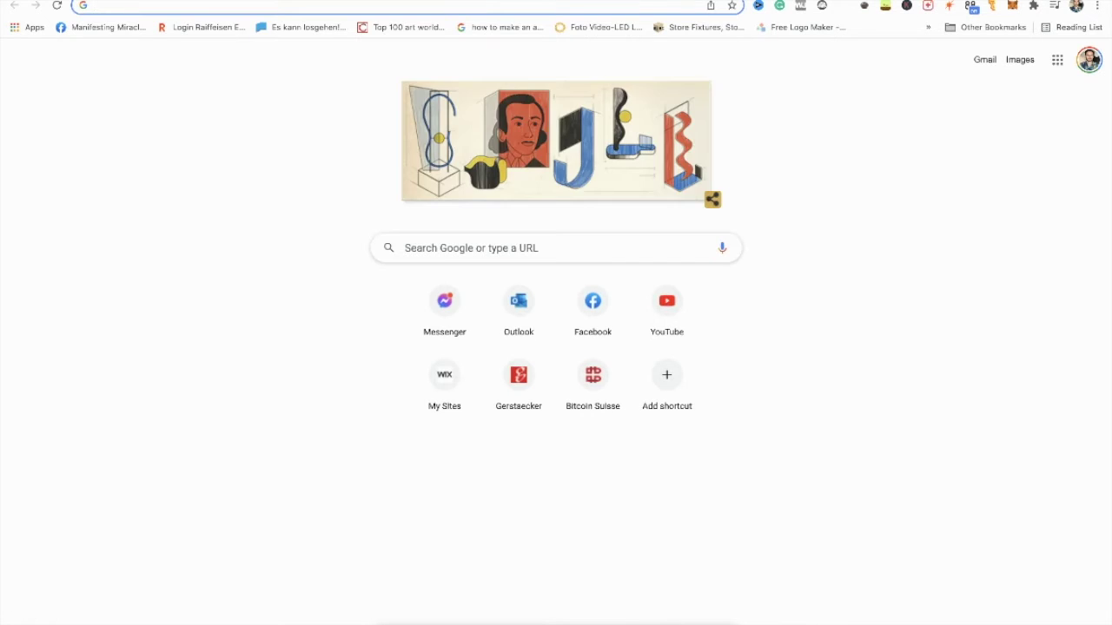
pyautogui.write('opensea.io/account')
pyautogui.press('Return')
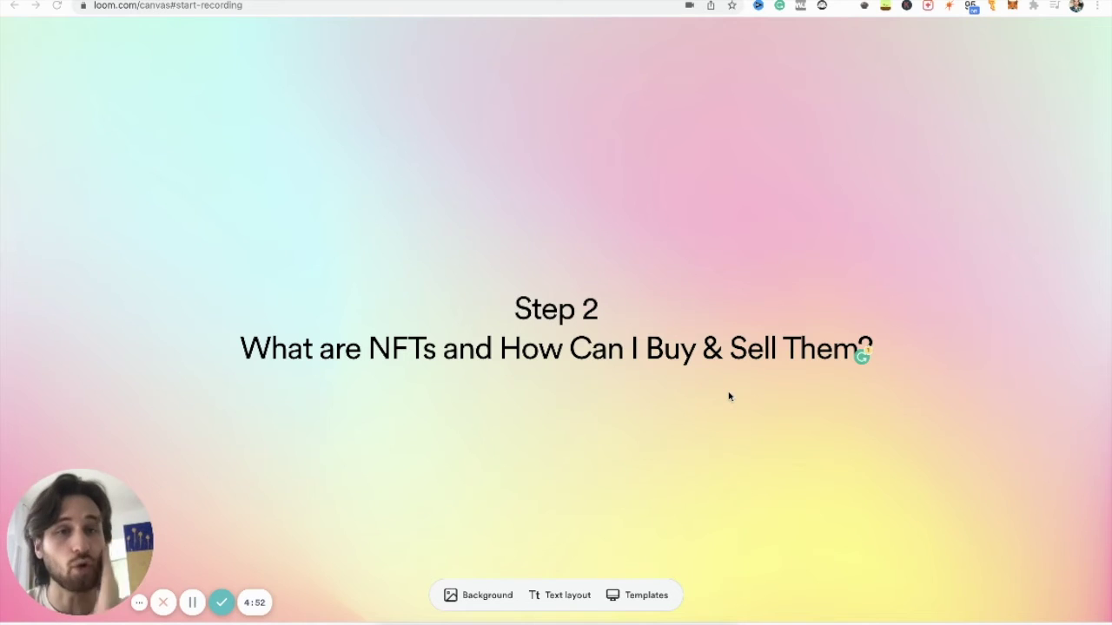
# - Start an ETH purchase from the MetaMask wallet through Wyre
pyautogui.click(1014, 8)
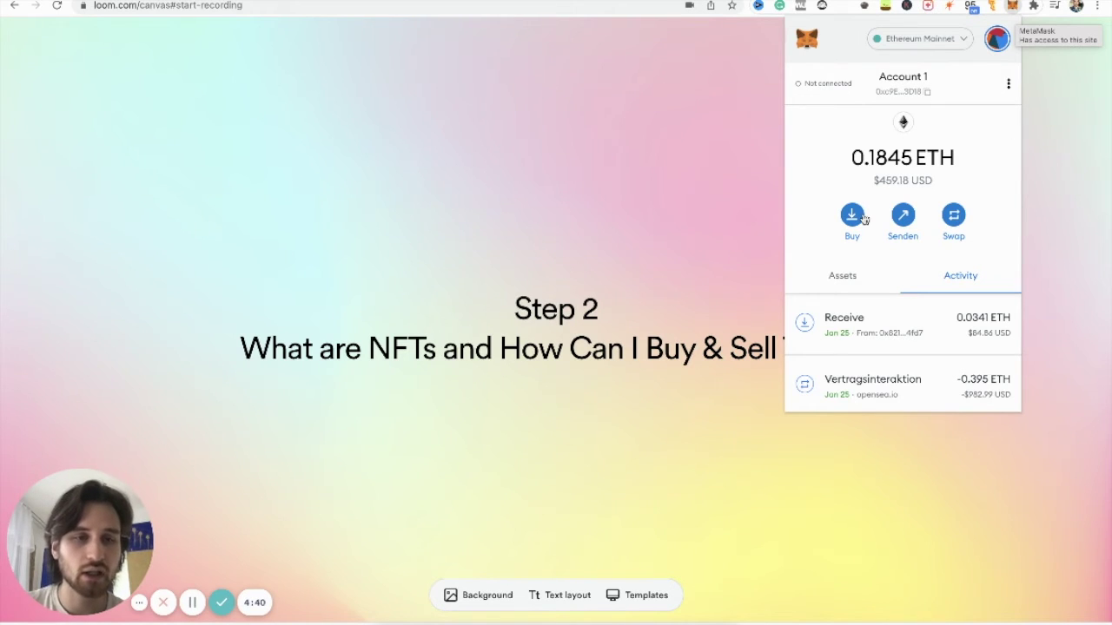
pyautogui.click(863, 218)
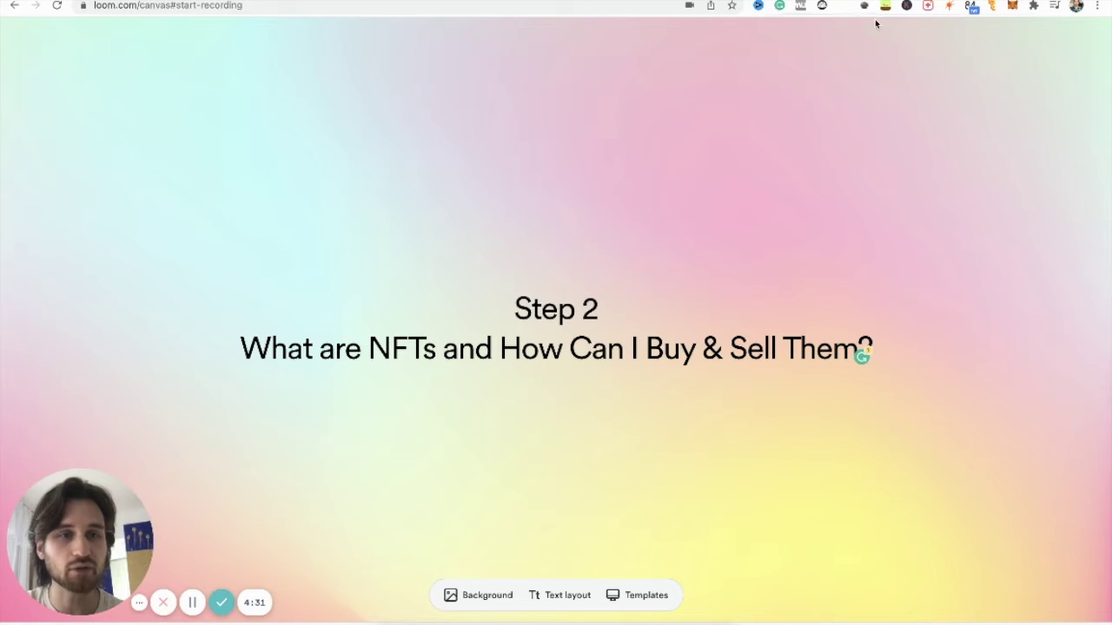
pyautogui.click(1014, 7)
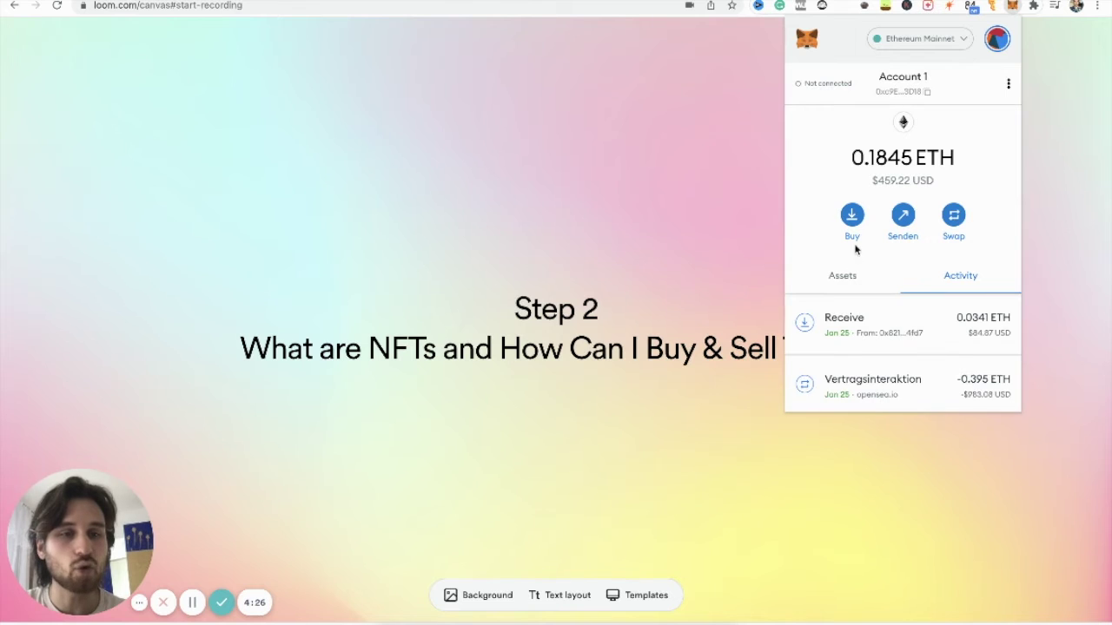
pyautogui.click(851, 214)
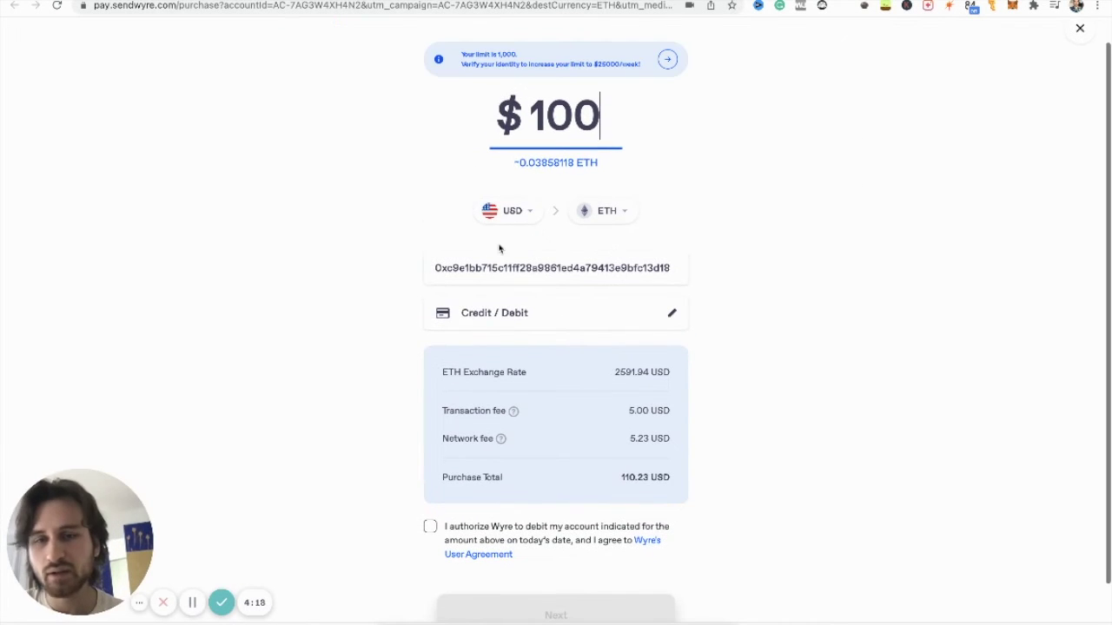
# - Set the ETH purchase amount to $500 and review the fees below it
pyautogui.doubleClick(566, 122)
pyautogui.write('500')
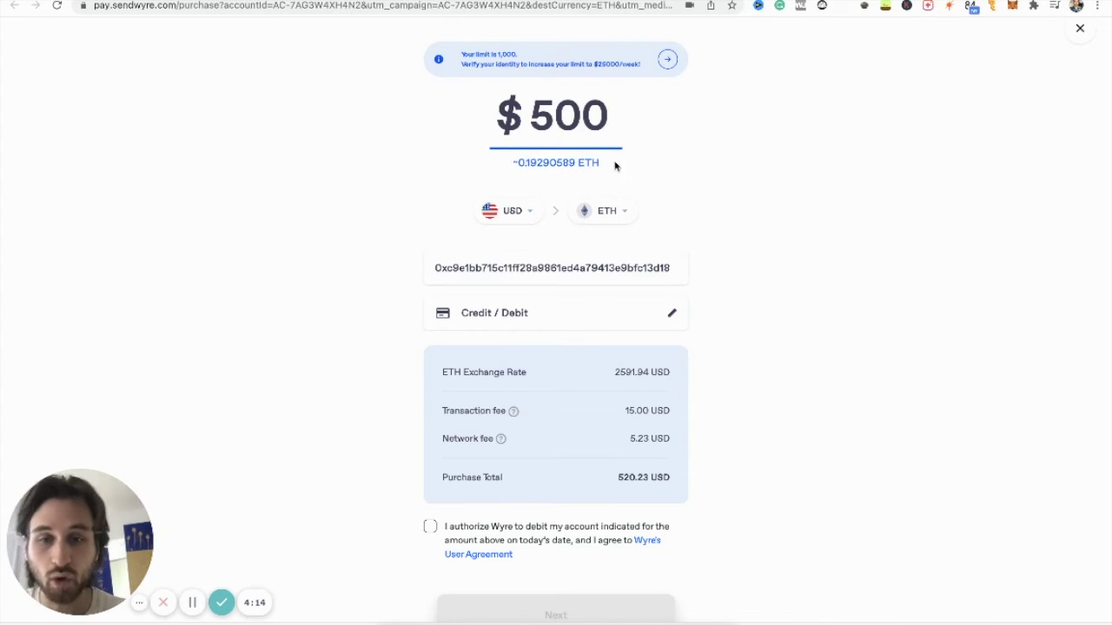
pyautogui.scroll(-1, 635, 206)
pyautogui.scroll(1, 637, 208)
pyautogui.scroll(-1, 638, 208)
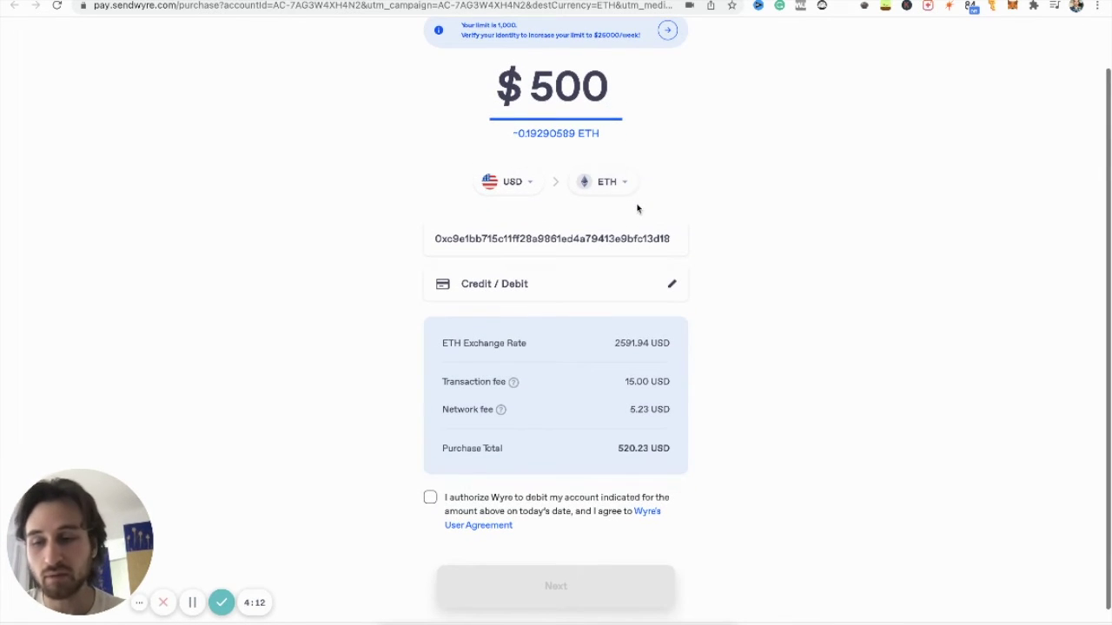
pyautogui.scroll(-1, 637, 208)
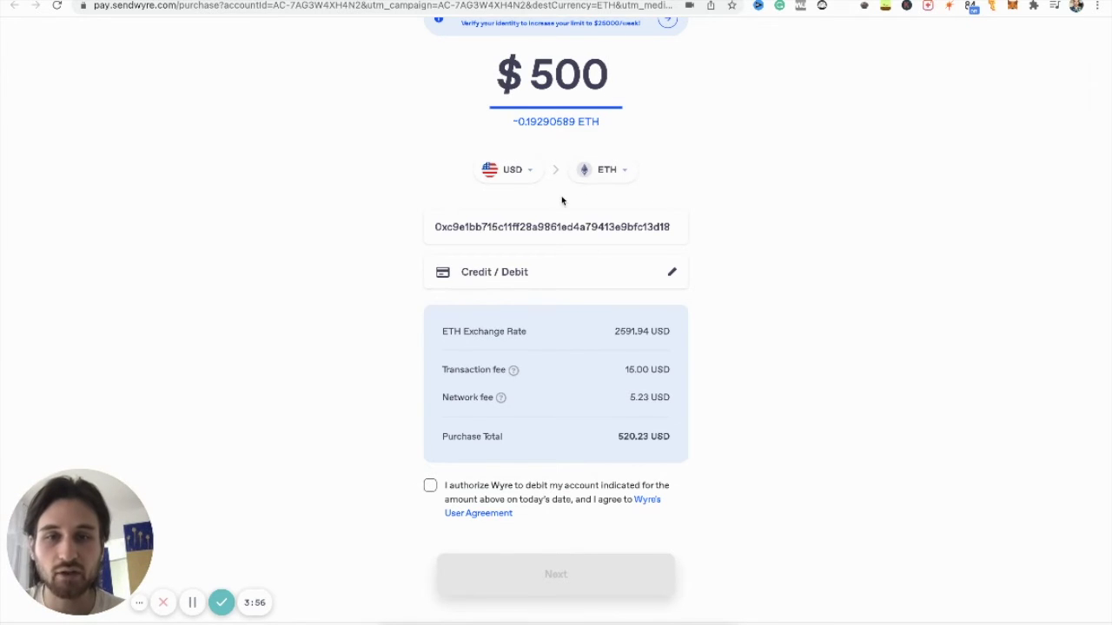
# - Check the available payment methods and choose Credit / Debit for the purchase
pyautogui.click(515, 298)
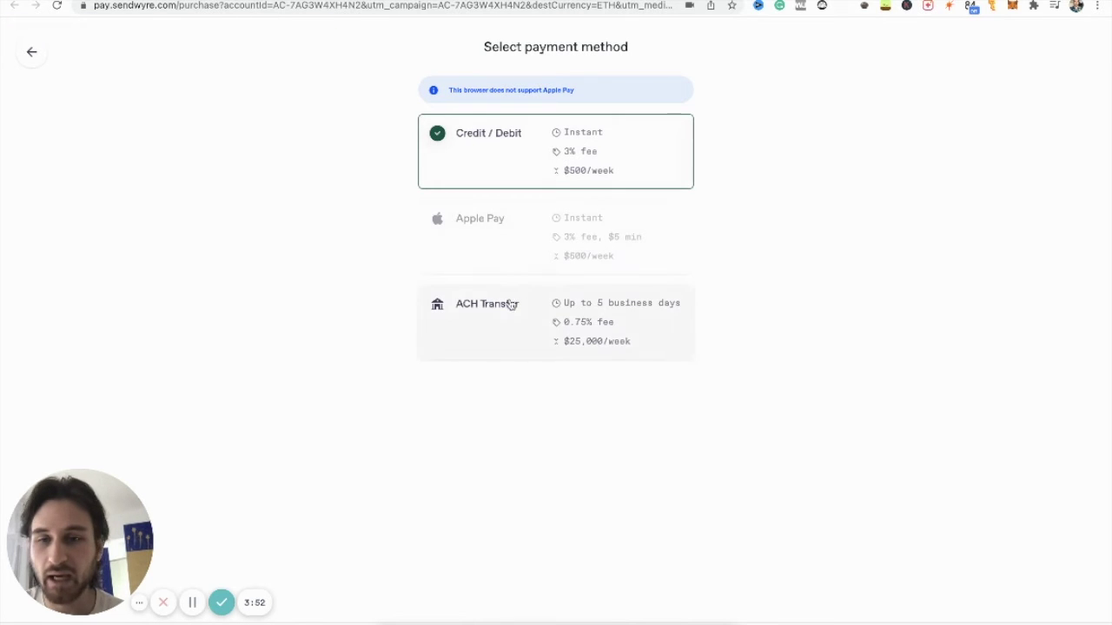
pyautogui.click(554, 170)
pyautogui.scroll(-1, 554, 223)
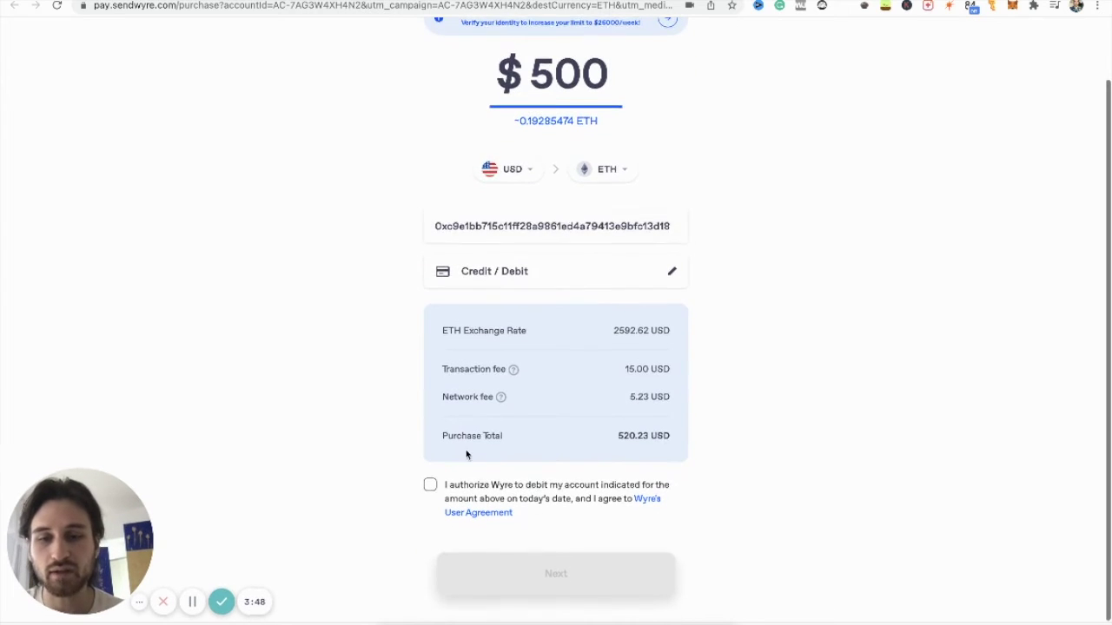
# - Authorize Wyre to debit the account and continue to the card and billing information form
pyautogui.click(430, 487)
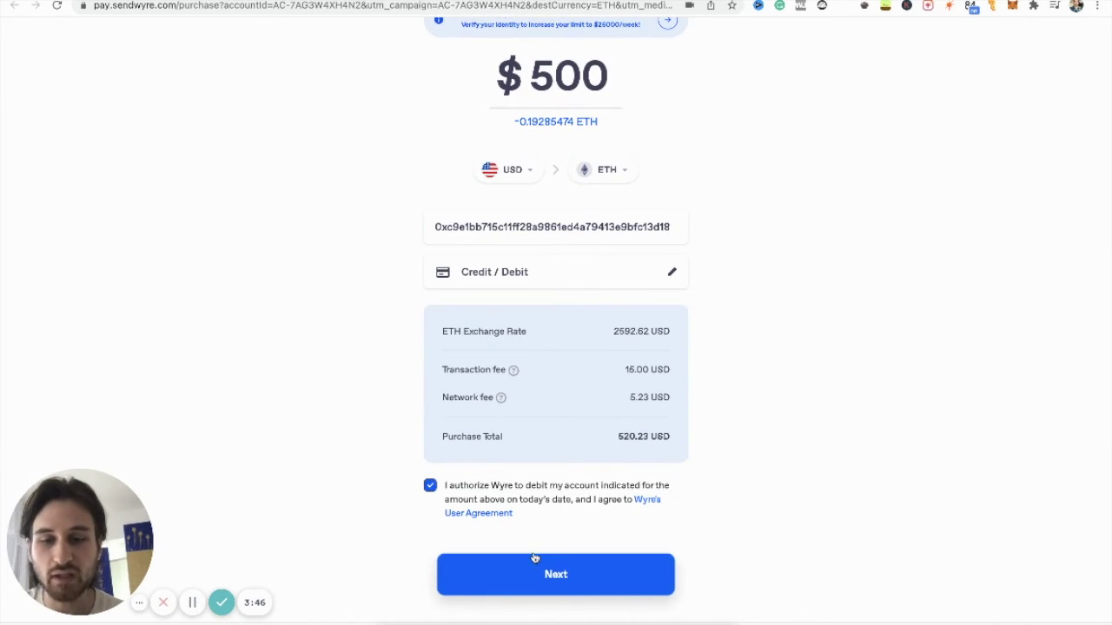
pyautogui.click(535, 571)
pyautogui.scroll(-3, 513, 321)
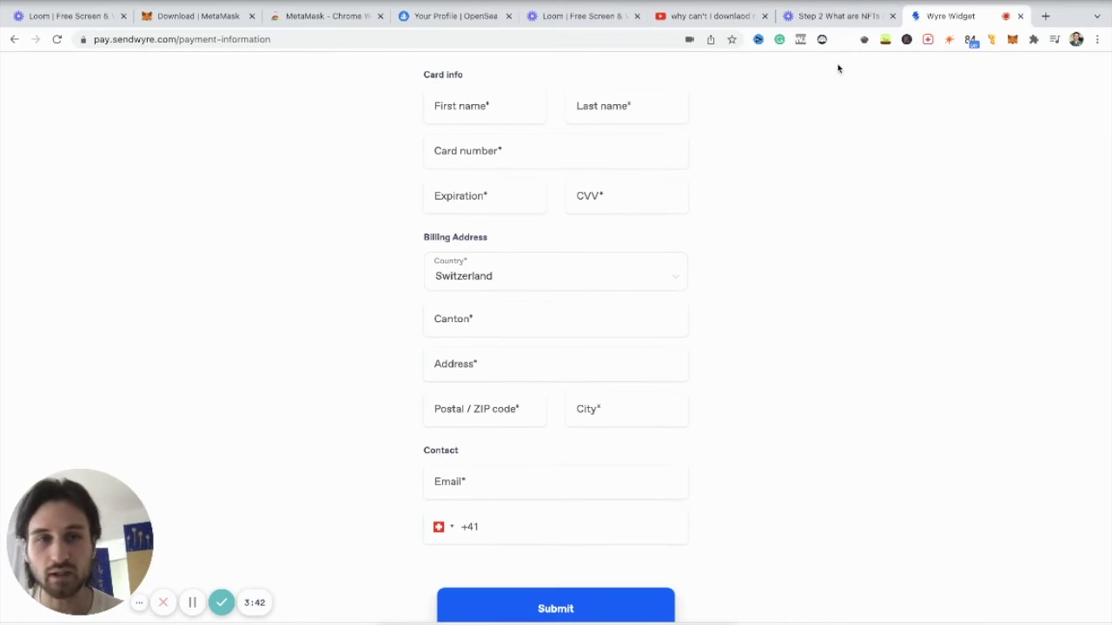
# - Switch from the payment form to the OpenSea account page
pyautogui.click(598, 36)
pyautogui.write('open')
pyautogui.press('Return')
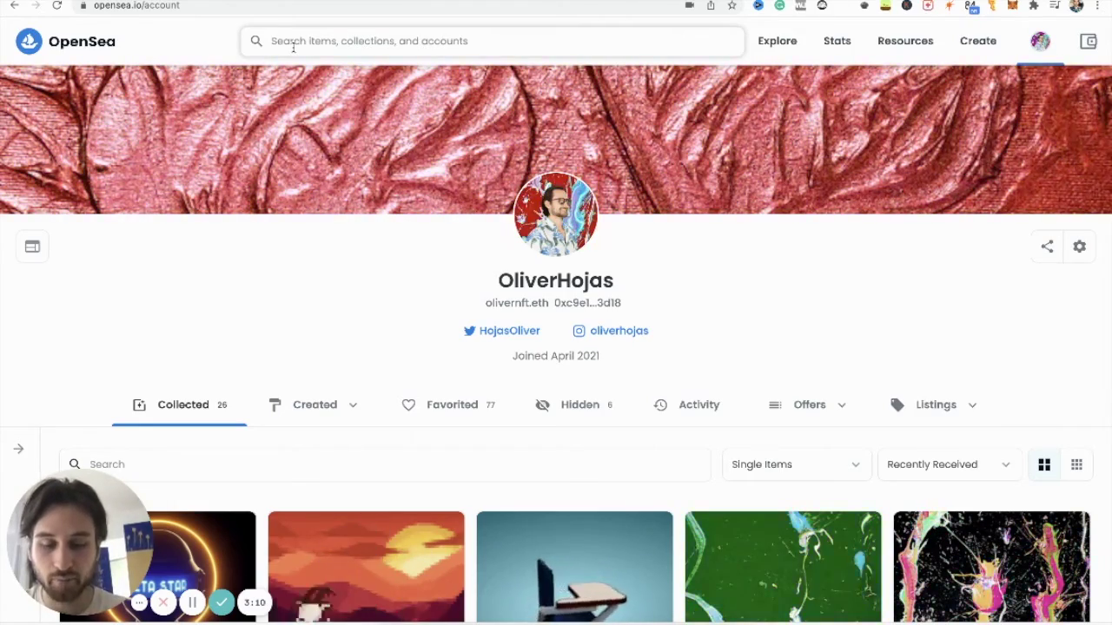
# - Search OpenSea for "nyon cat" and view the NyonCat collection
pyautogui.click(292, 48)
pyautogui.write('co')
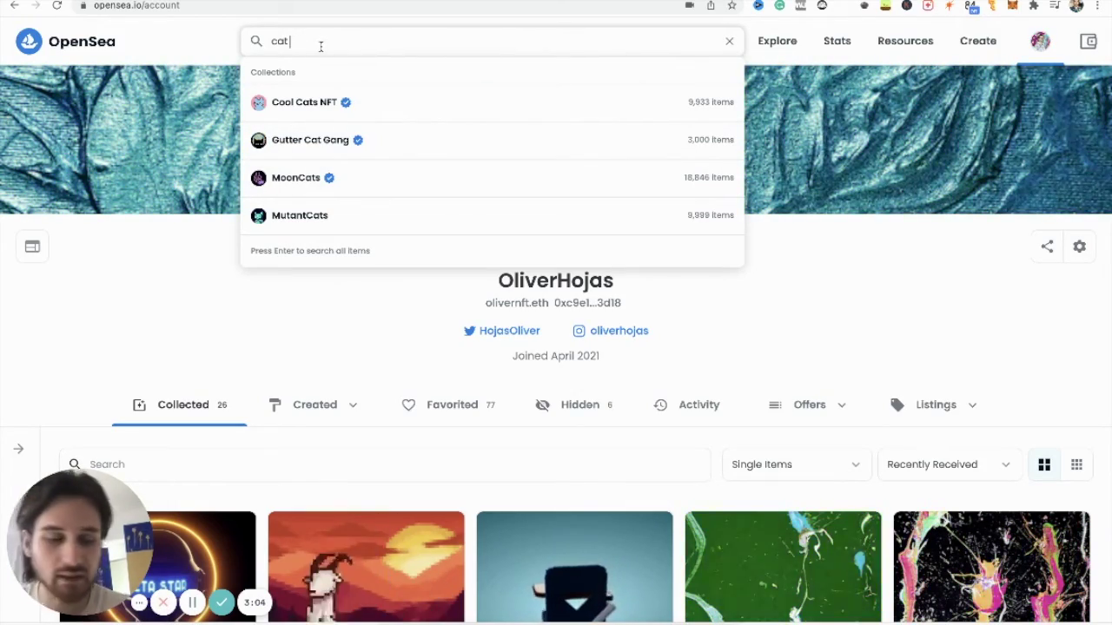
pyautogui.write('nyon')
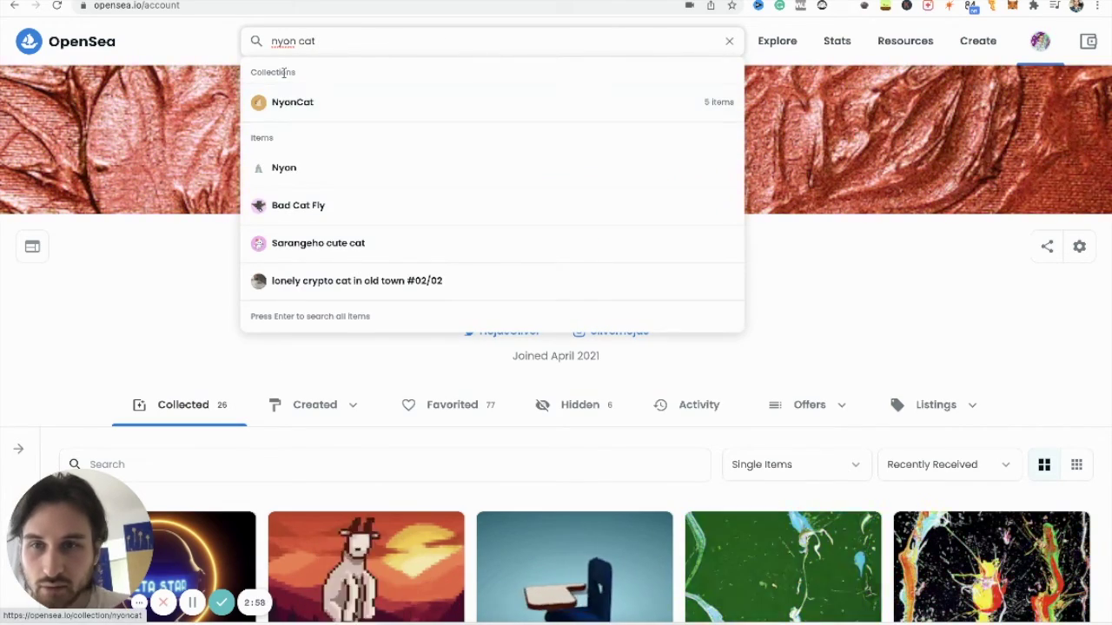
pyautogui.click(287, 102)
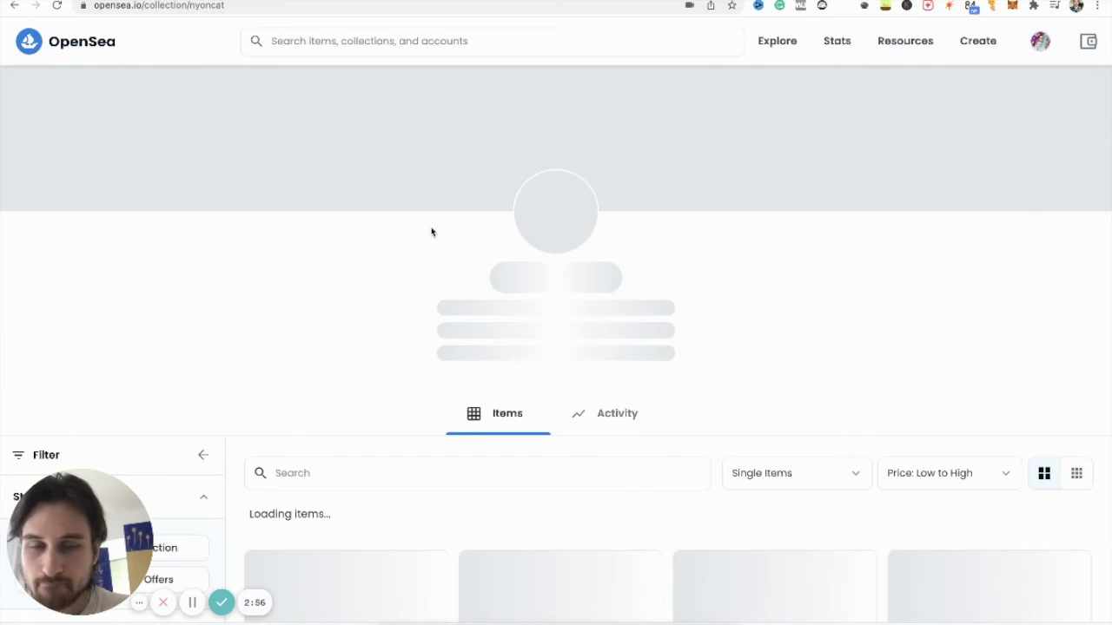
pyautogui.scroll(-5, 432, 231)
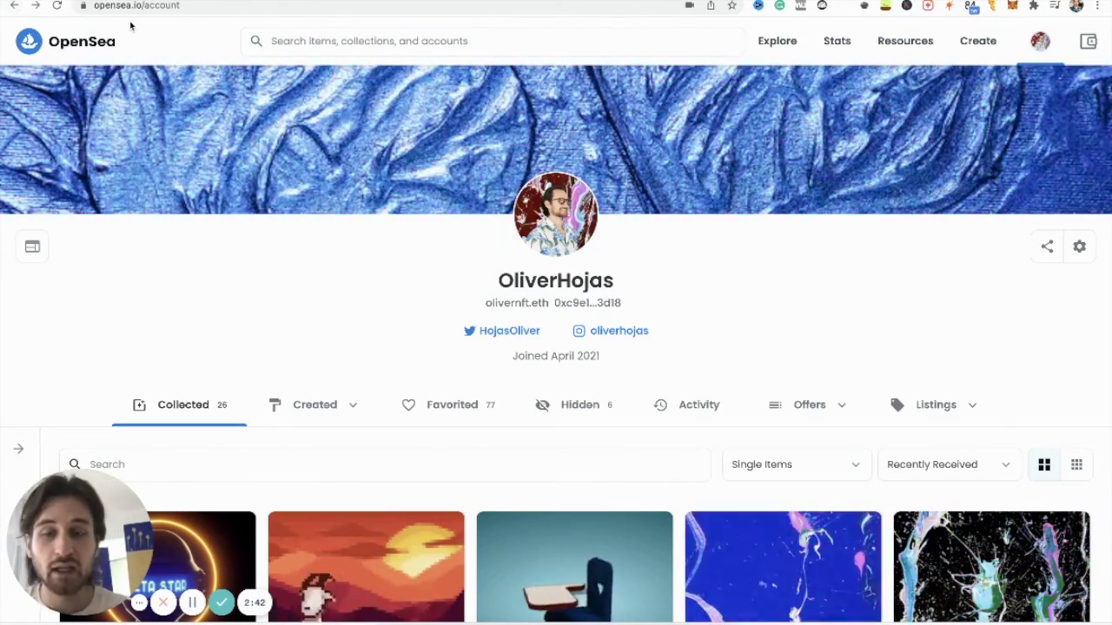
# - Return to the account profile and open the Be The Change - NFT Collection from its created collections
pyautogui.scroll(-3, 524, 308)
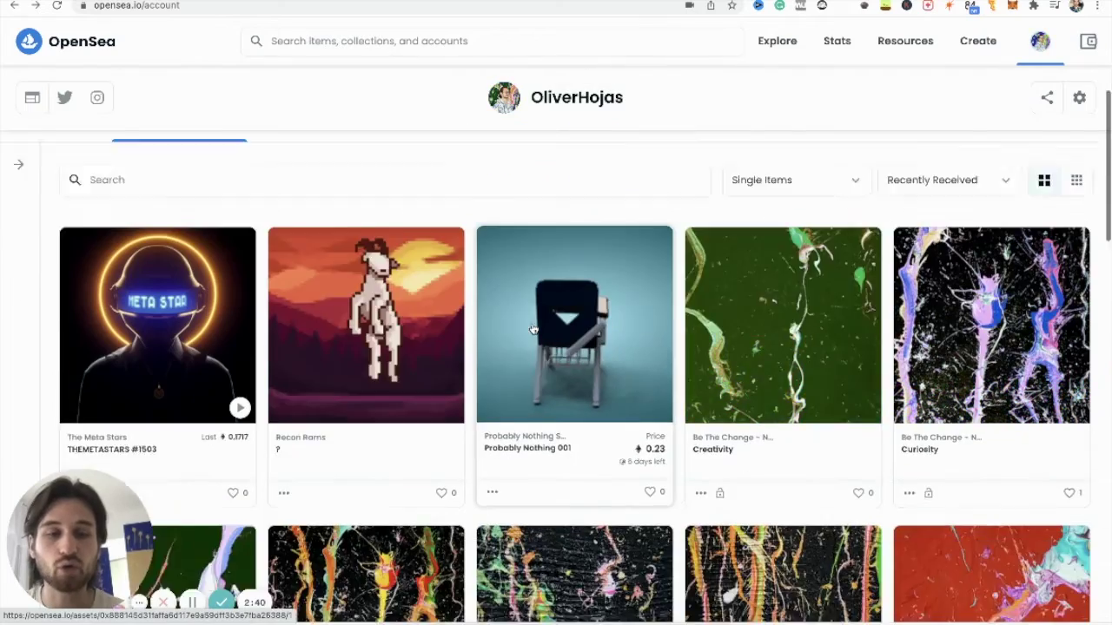
pyautogui.scroll(3, 533, 329)
pyautogui.moveTo(343, 235)
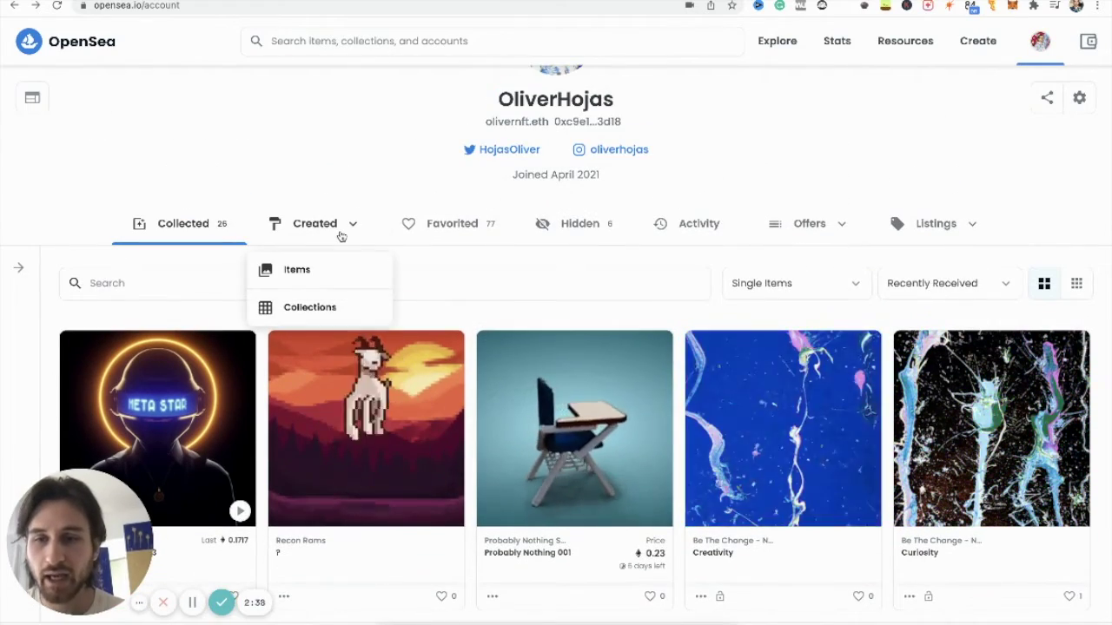
pyautogui.click(303, 306)
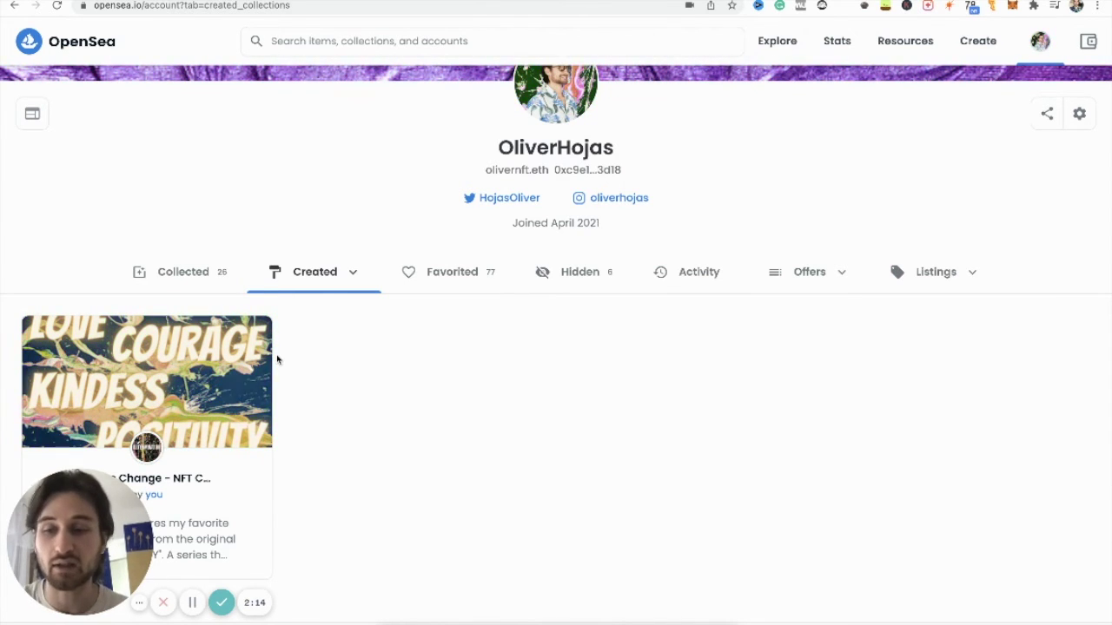
pyautogui.click(173, 376)
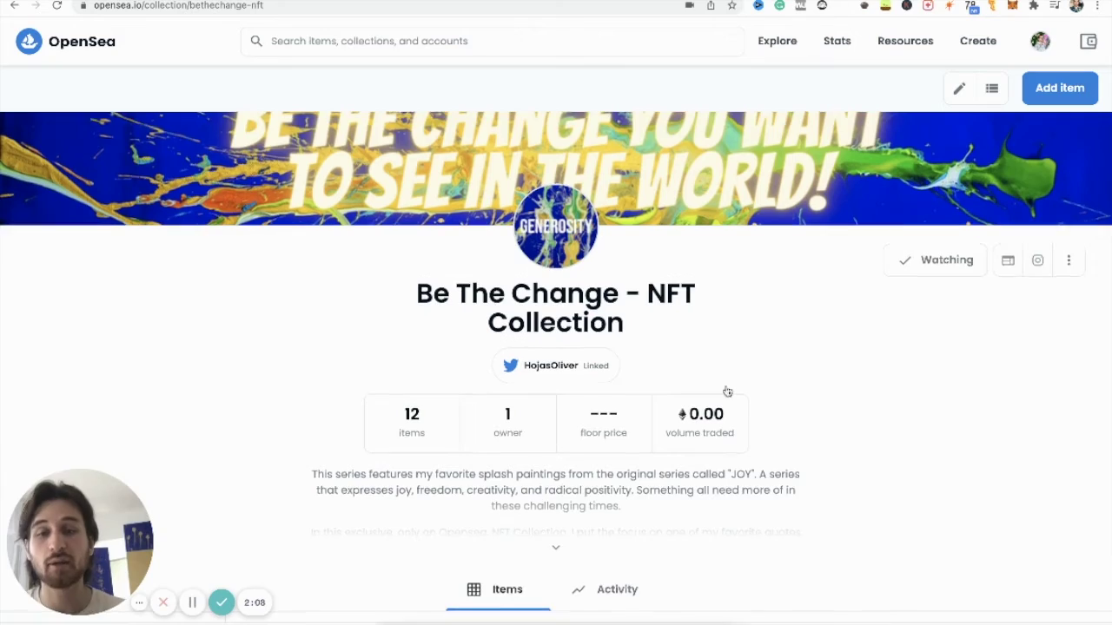
# - Look through the collection page's banner, statistics, description and item listing
pyautogui.scroll(-1, 728, 391)
pyautogui.scroll(-10, 727, 390)
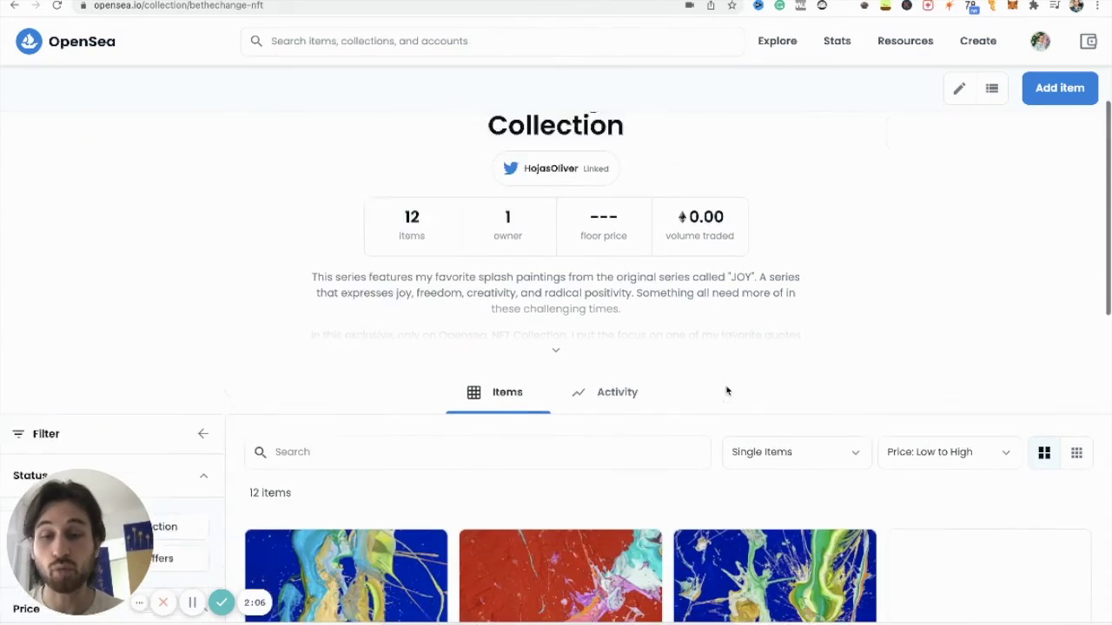
pyautogui.scroll(10, 727, 391)
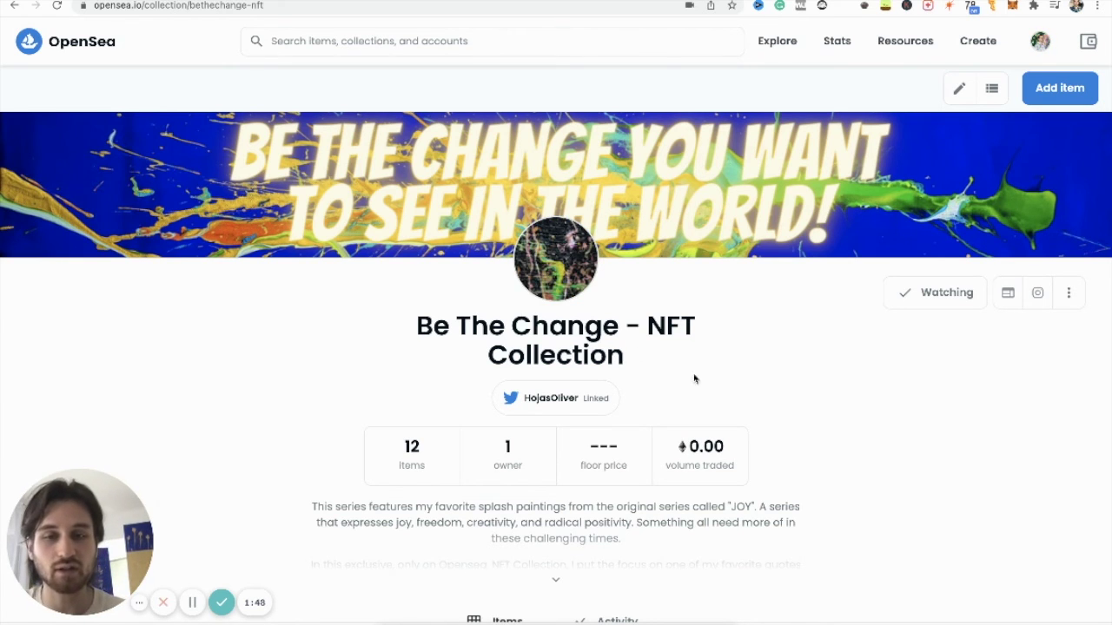
pyautogui.scroll(-3, 603, 327)
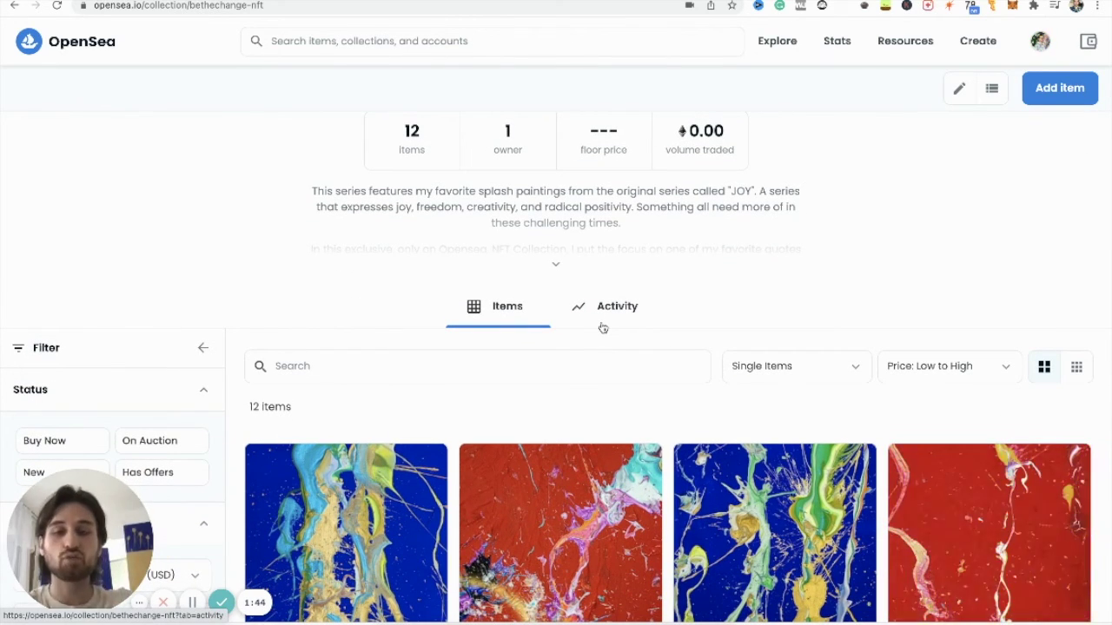
pyautogui.scroll(-1, 602, 325)
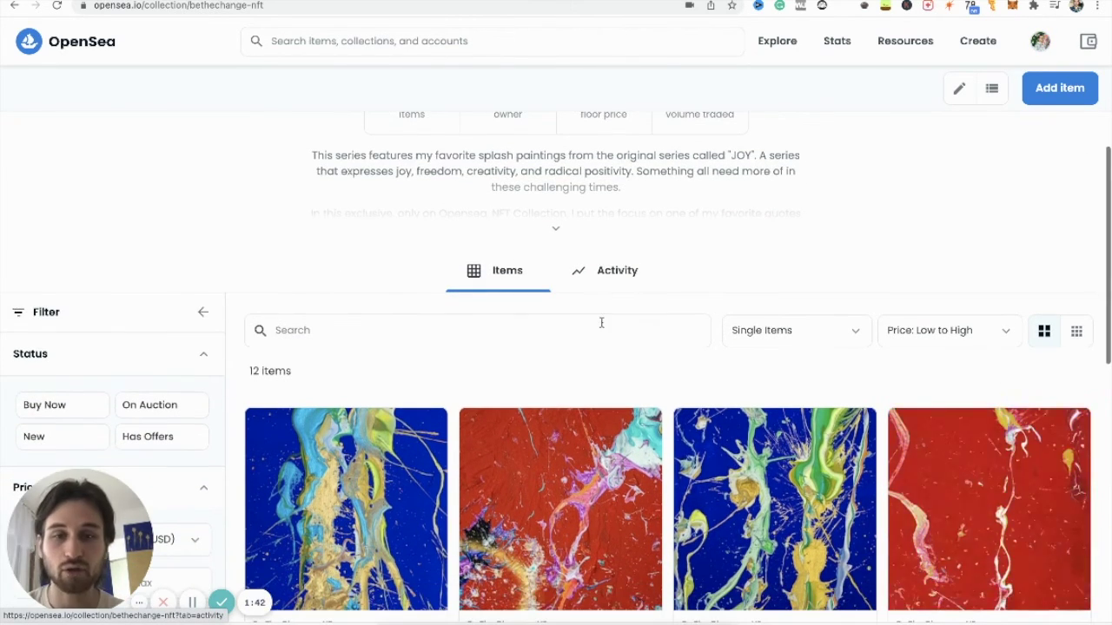
pyautogui.scroll(5, 597, 237)
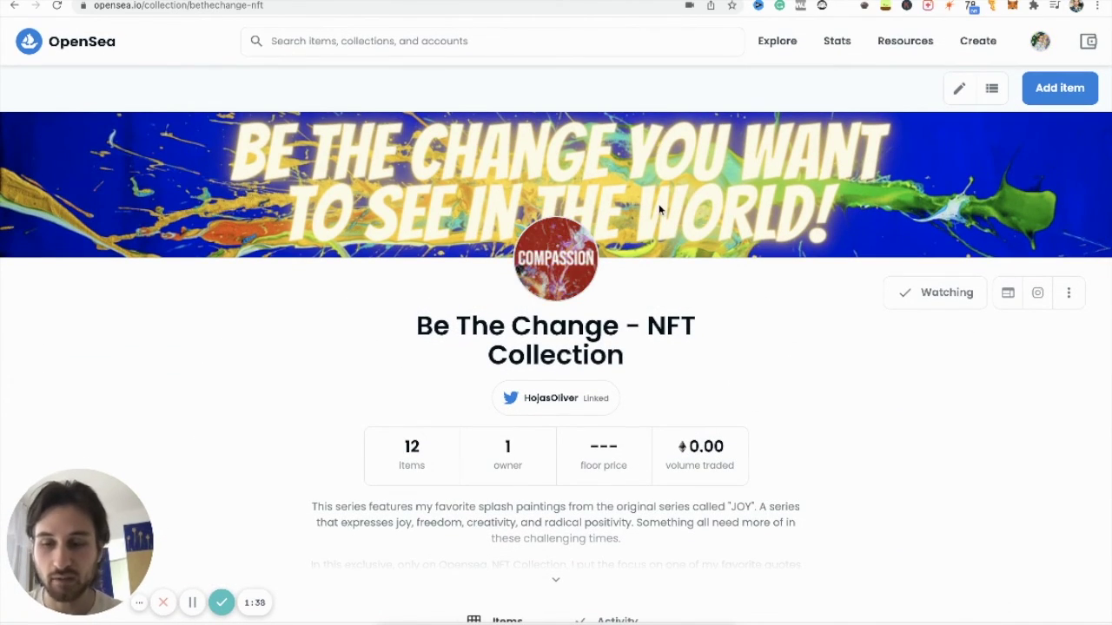
# - Look through the individual artworks in the Be The Change - NFT Collection and return to its banner
pyautogui.scroll(-6, 658, 209)
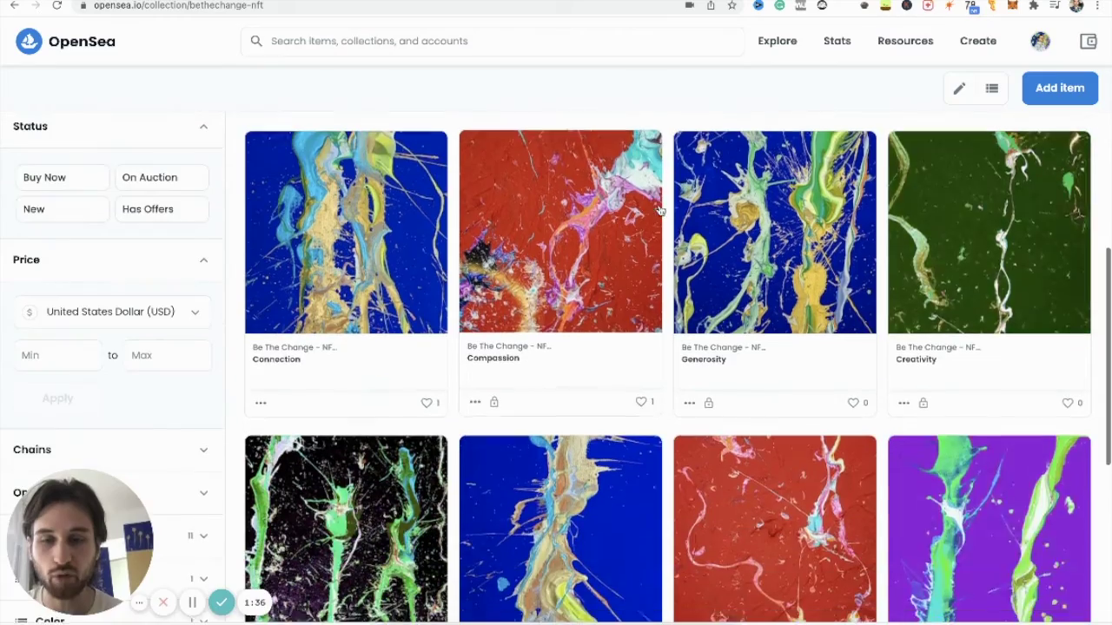
pyautogui.scroll(-2, 489, 349)
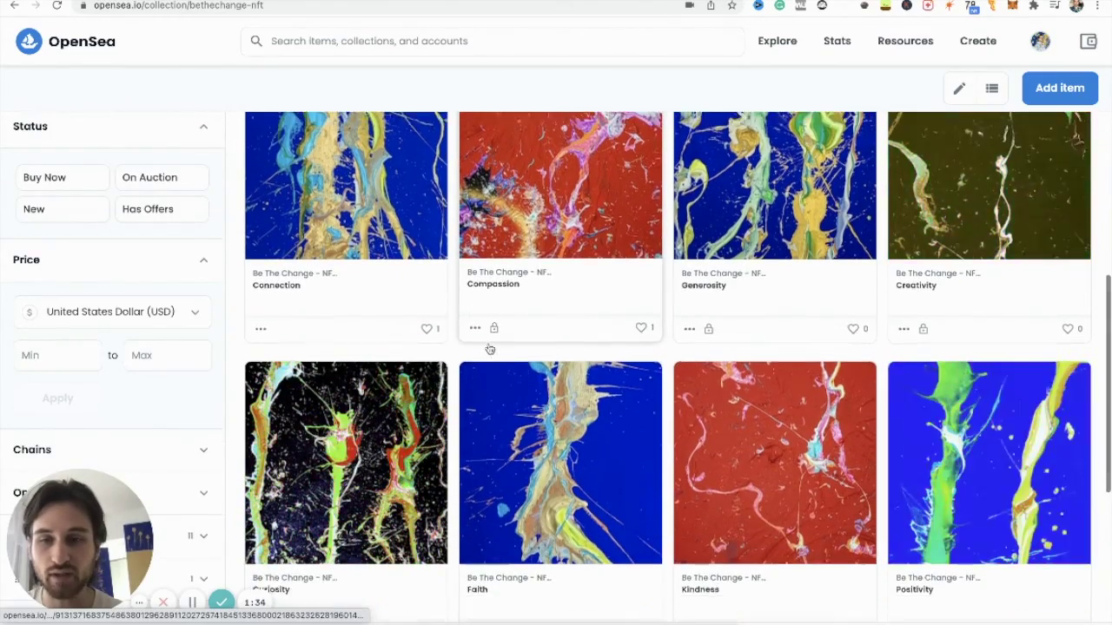
pyautogui.scroll(-1, 489, 349)
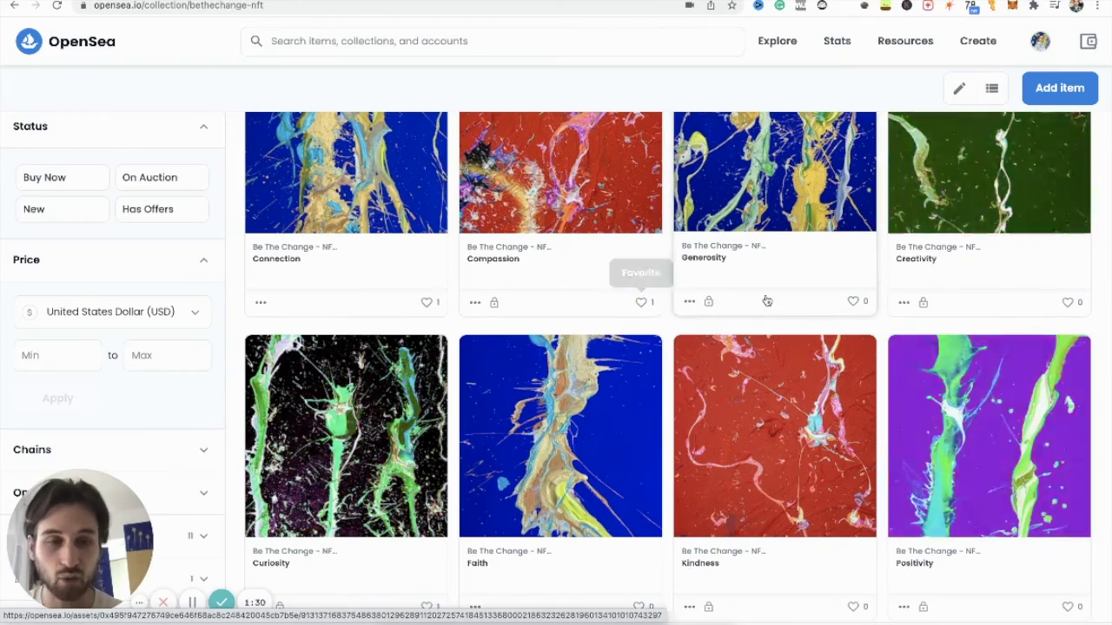
pyautogui.scroll(-4, 767, 301)
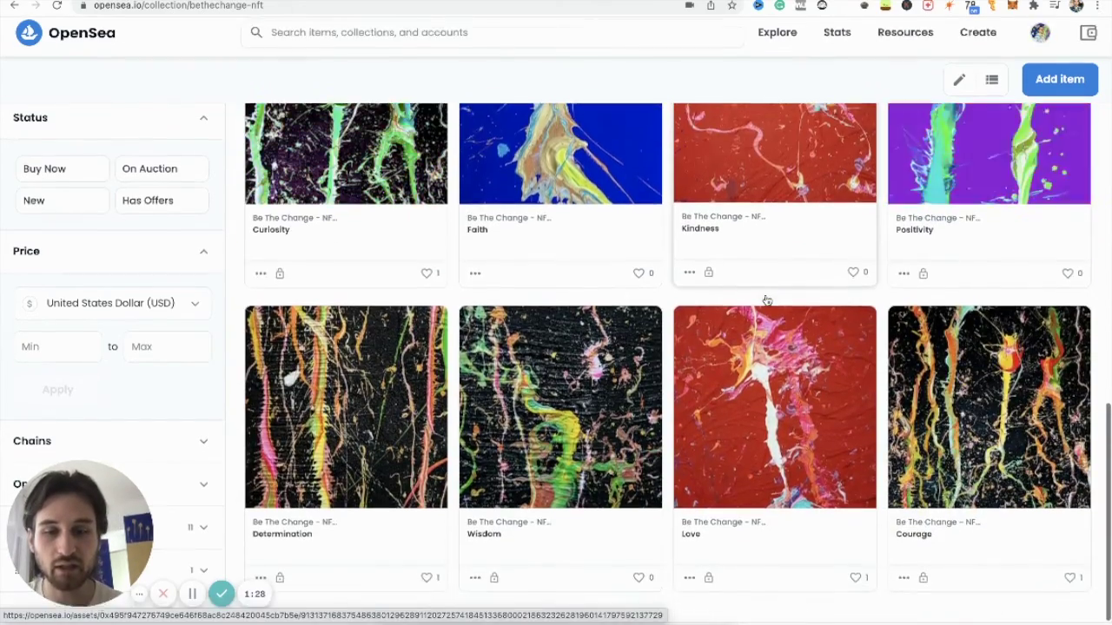
pyautogui.scroll(10, 767, 300)
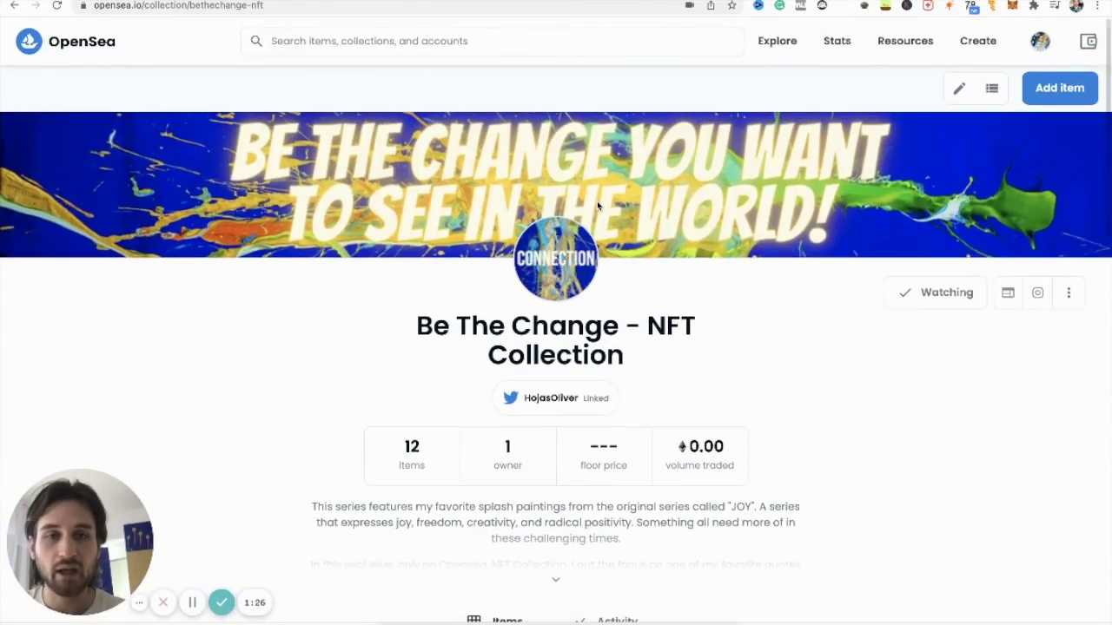
# - Browse the trending collections and open My Homies in Dreamland to view its statistics and description
pyautogui.click(790, 45)
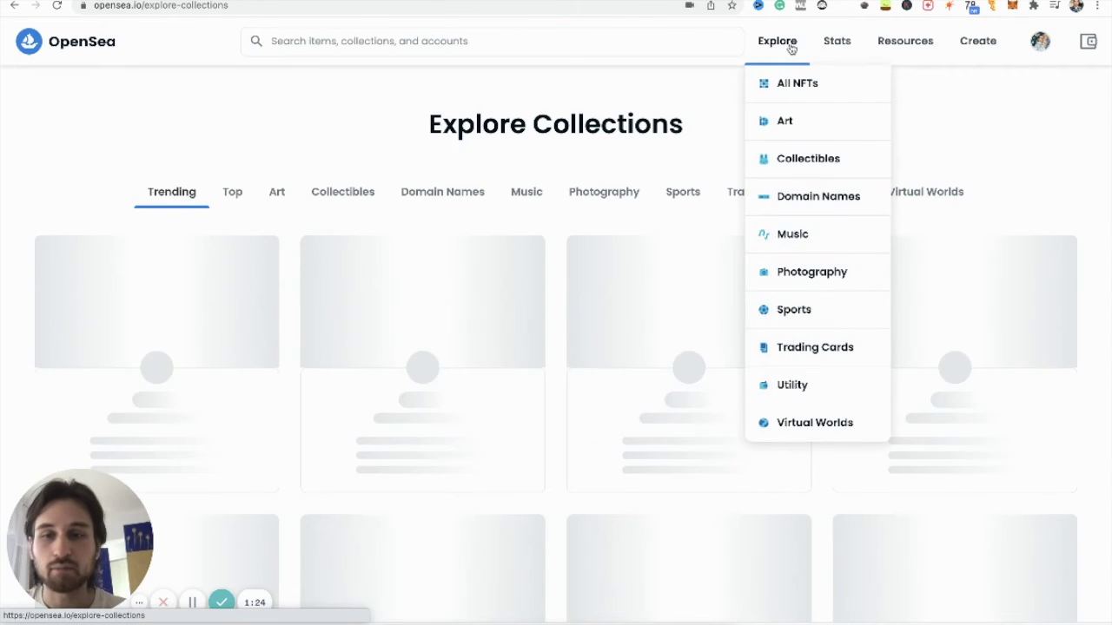
pyautogui.scroll(-1, 487, 228)
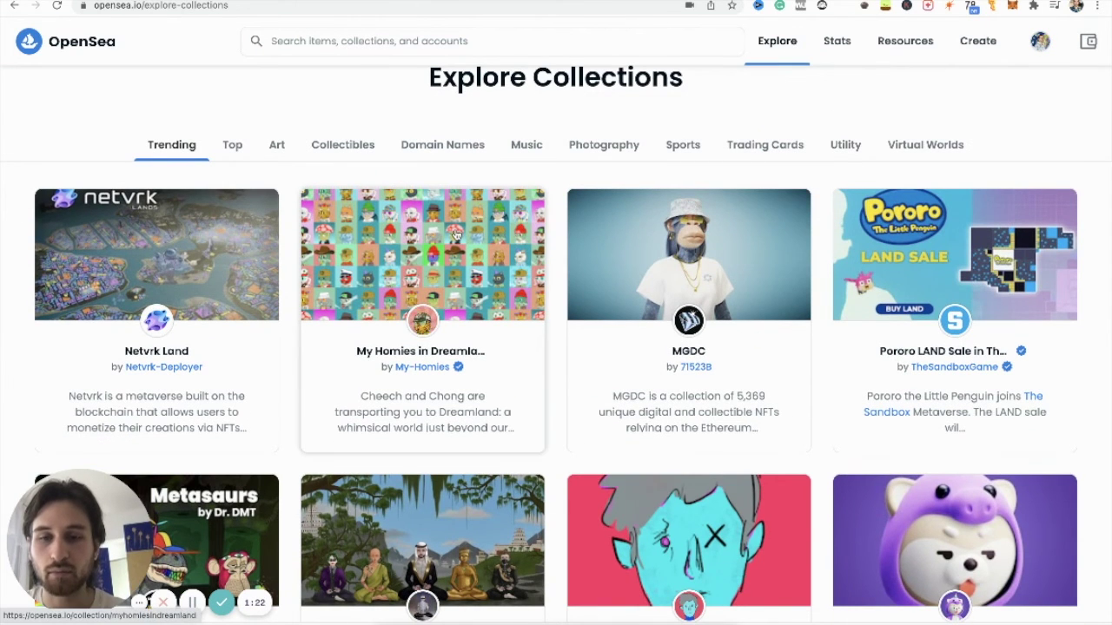
pyautogui.click(456, 234)
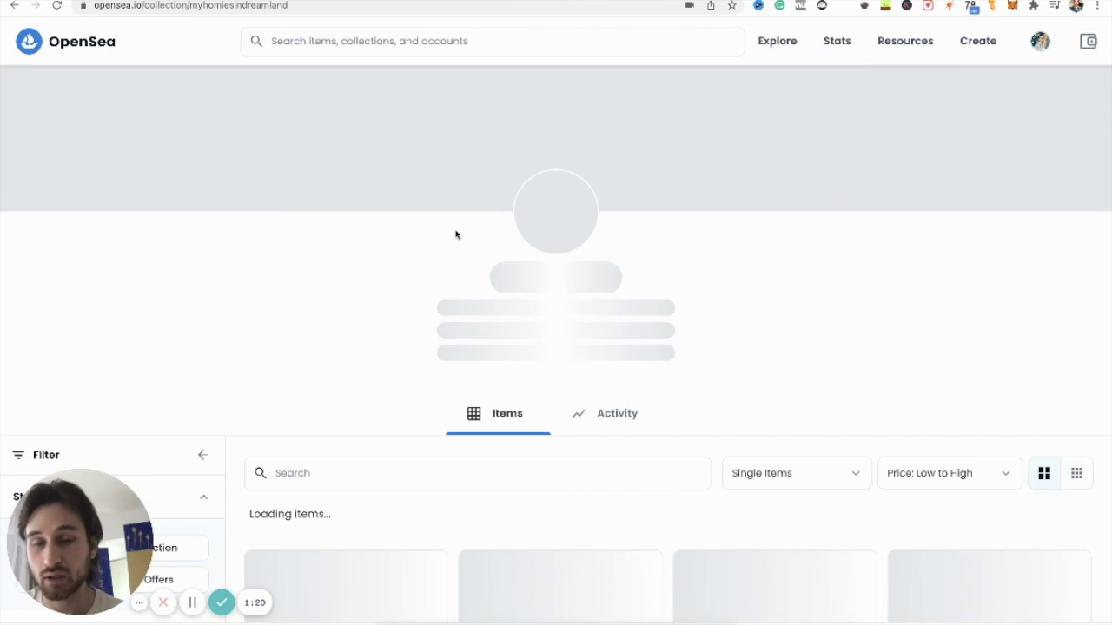
pyautogui.scroll(-5, 475, 273)
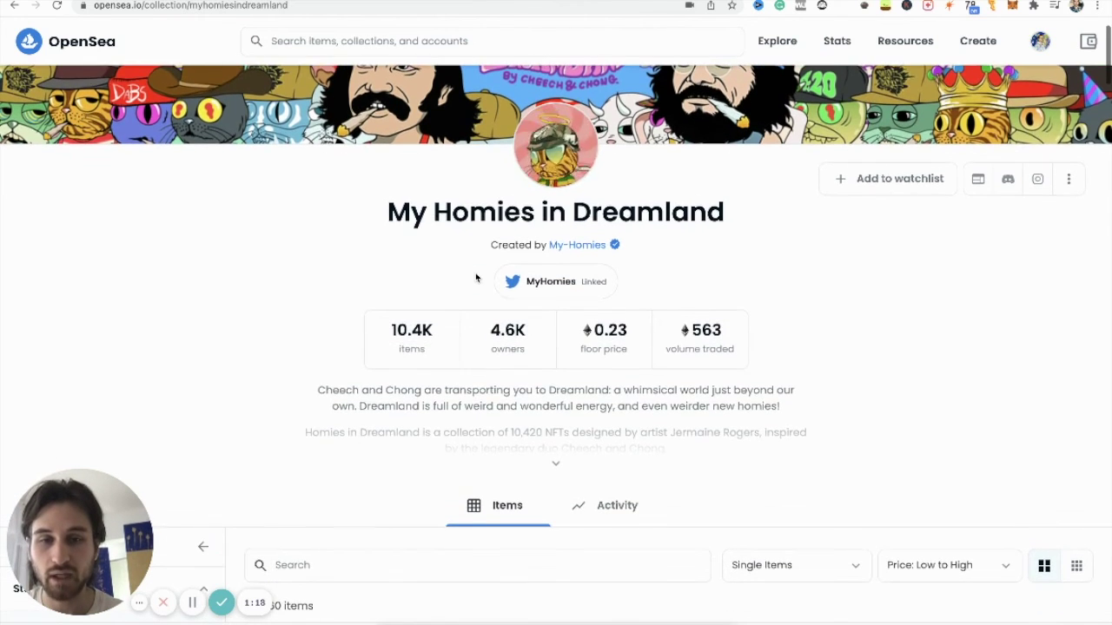
pyautogui.scroll(2, 475, 272)
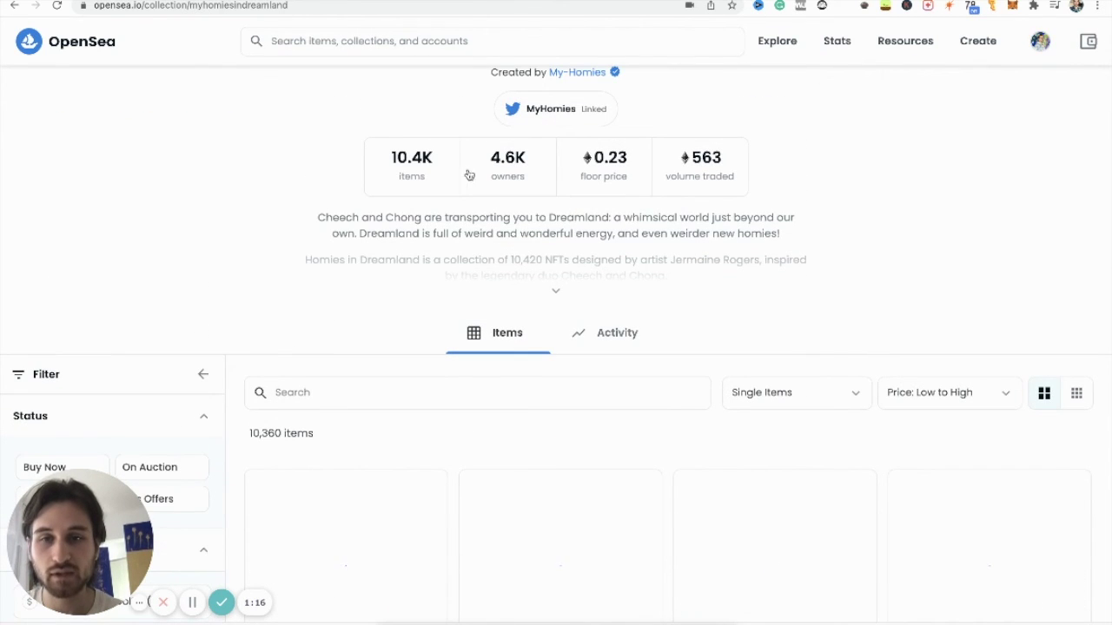
# - Look through the My Homies in Dreamland items and compare their top bids and sale prices
pyautogui.scroll(-5, 520, 222)
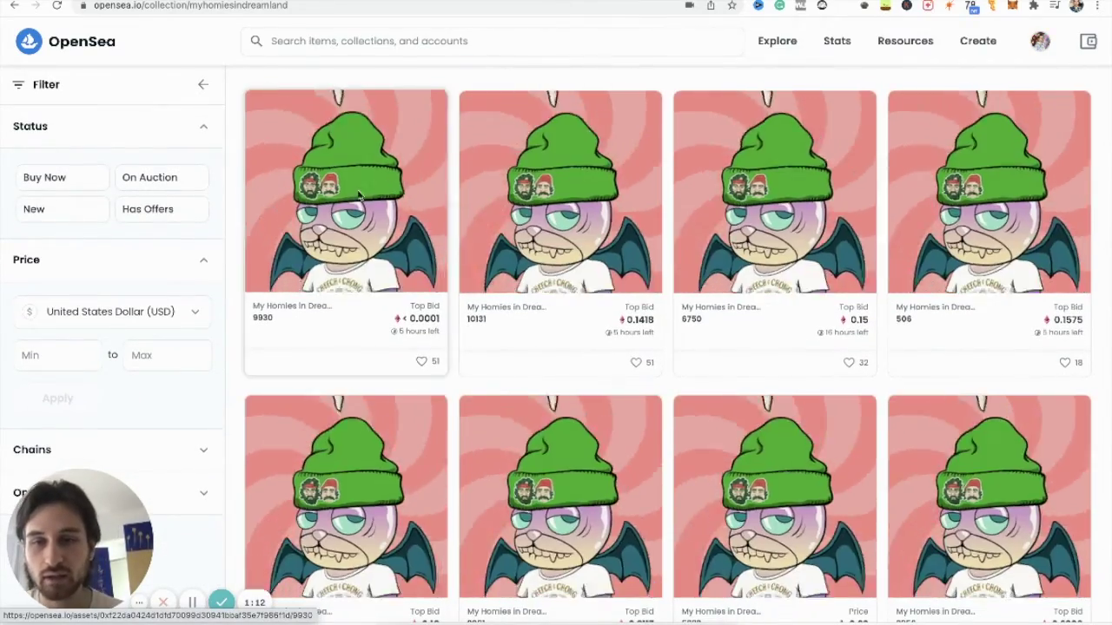
pyautogui.rightClick(362, 197)
pyautogui.press('Escape')
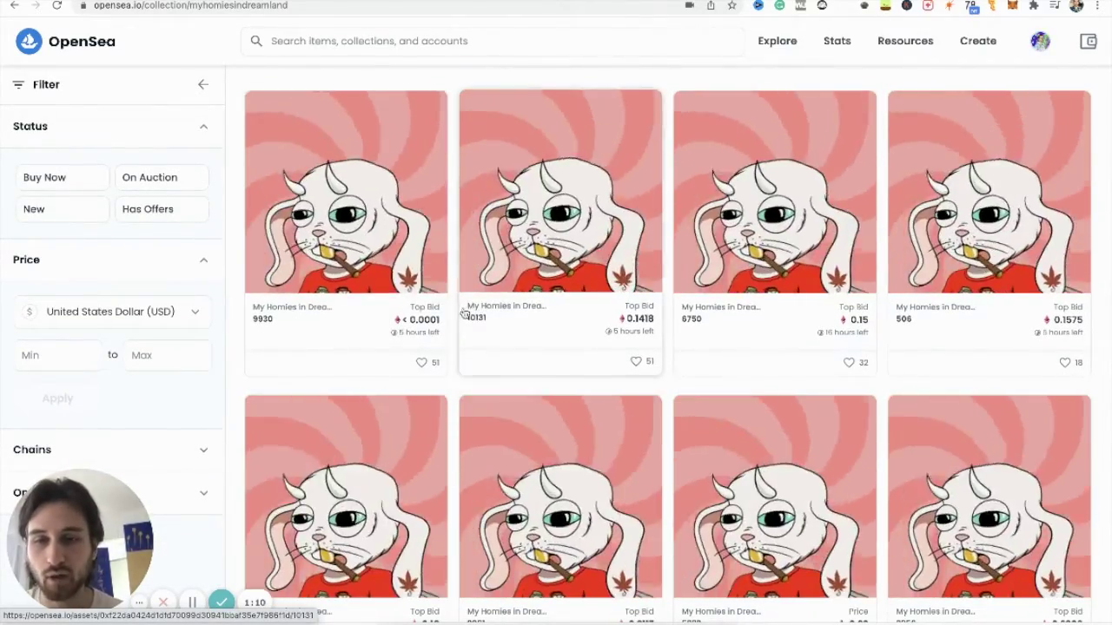
pyautogui.scroll(-2, 545, 335)
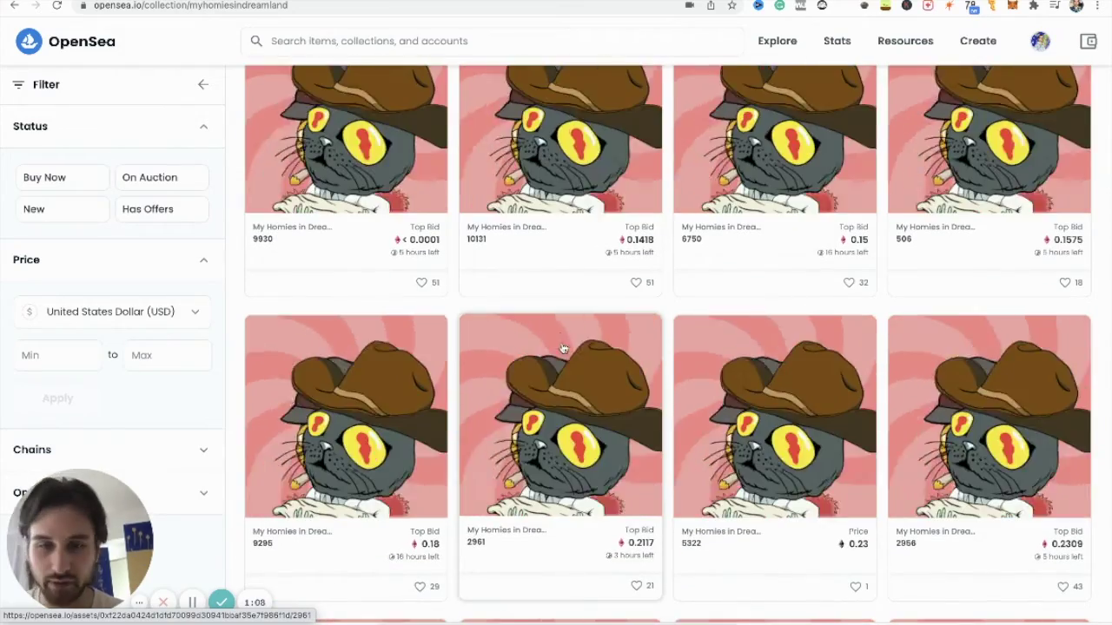
pyautogui.scroll(-1, 585, 370)
pyautogui.scroll(-1, 585, 369)
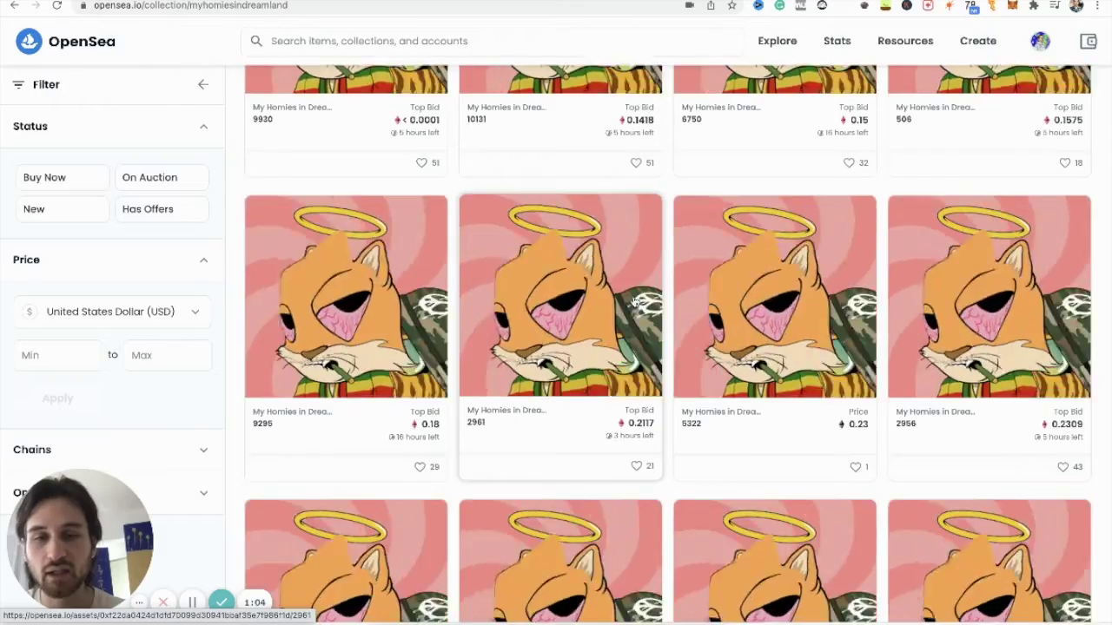
pyautogui.scroll(-2, 633, 304)
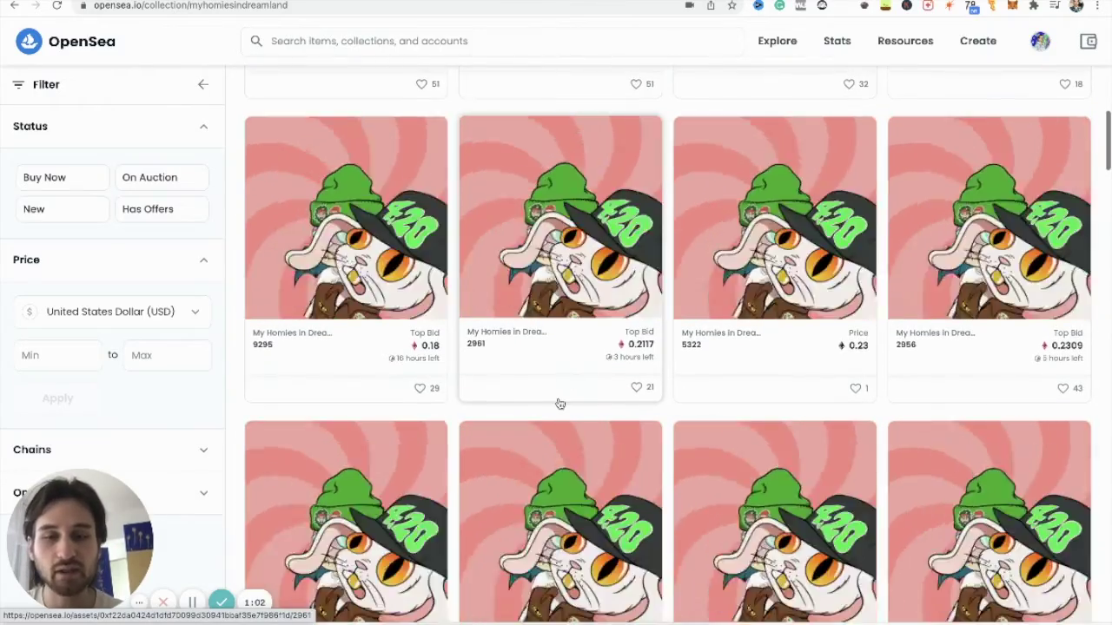
pyautogui.scroll(-1, 812, 392)
pyautogui.scroll(-5, 812, 395)
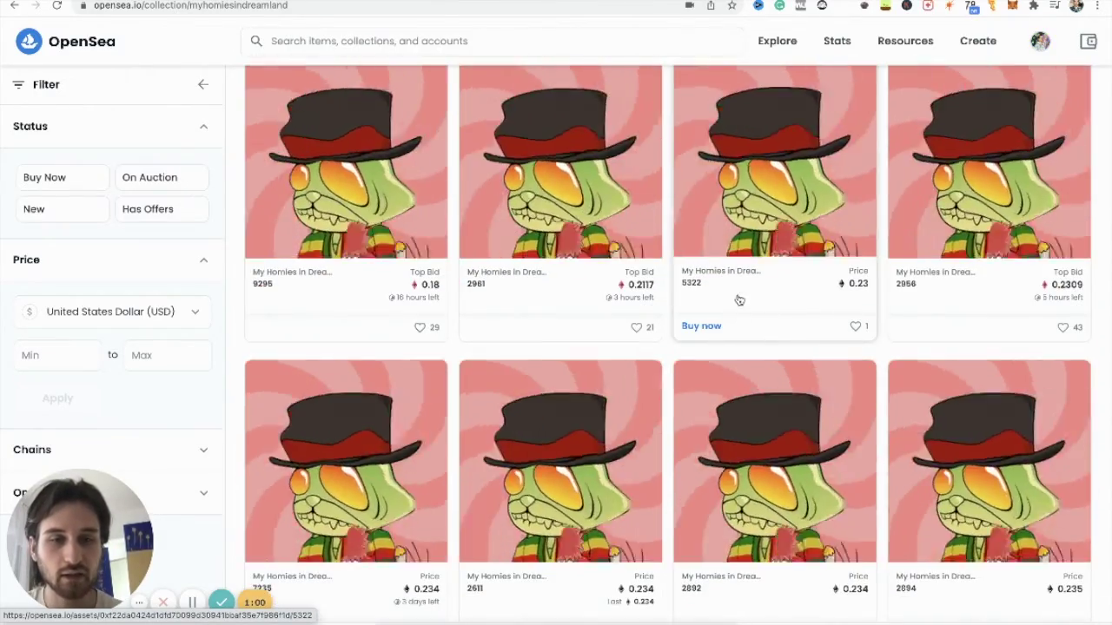
# - Open item 5322 of the collection, start its checkout and request to add funds
pyautogui.click(738, 298)
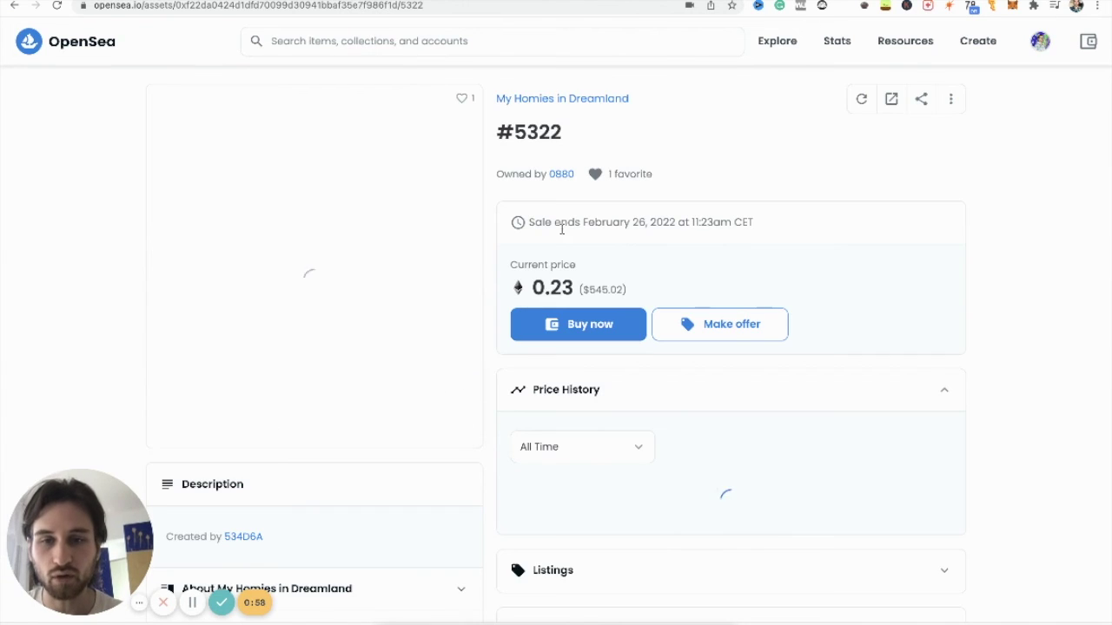
pyautogui.click(586, 325)
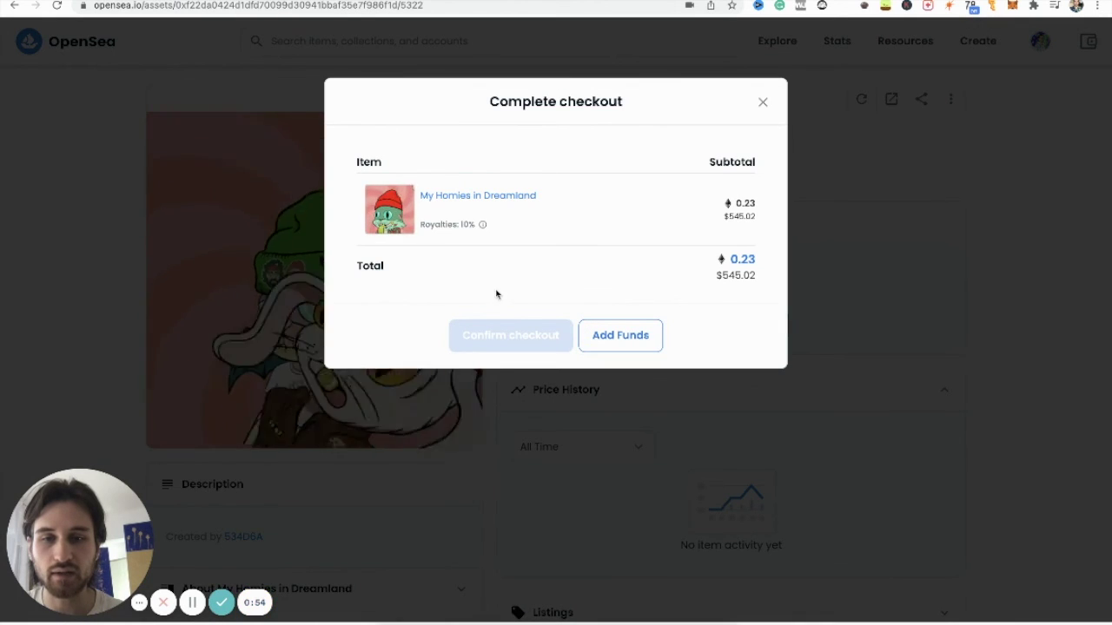
pyautogui.click(625, 345)
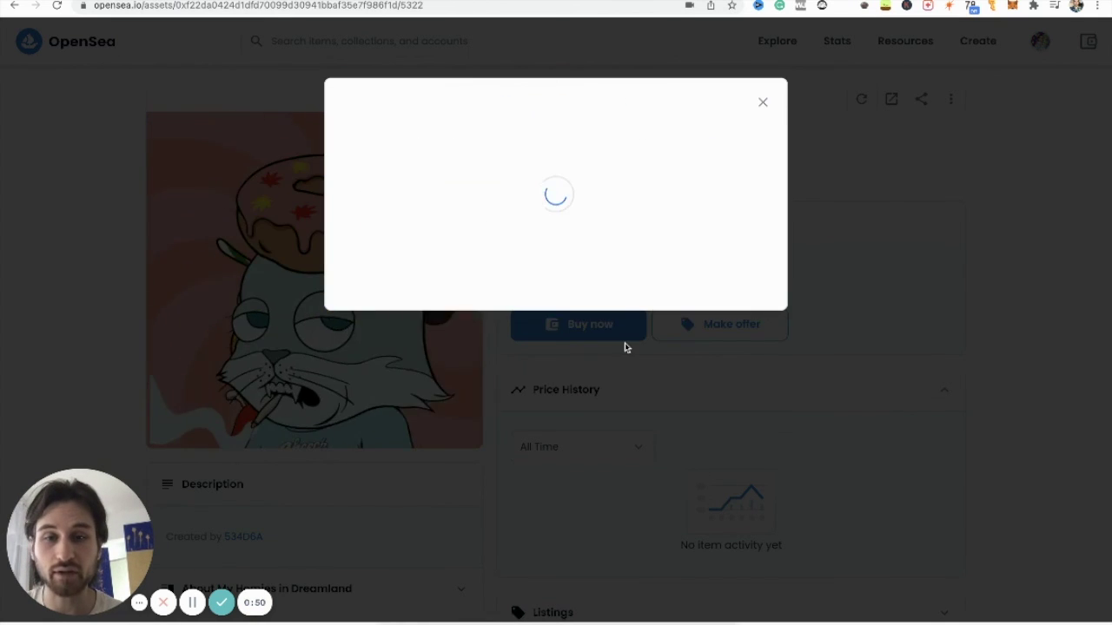
# - Examine the option to buy ETH with a card, and close the Add funds dialog without paying
pyautogui.click(675, 148)
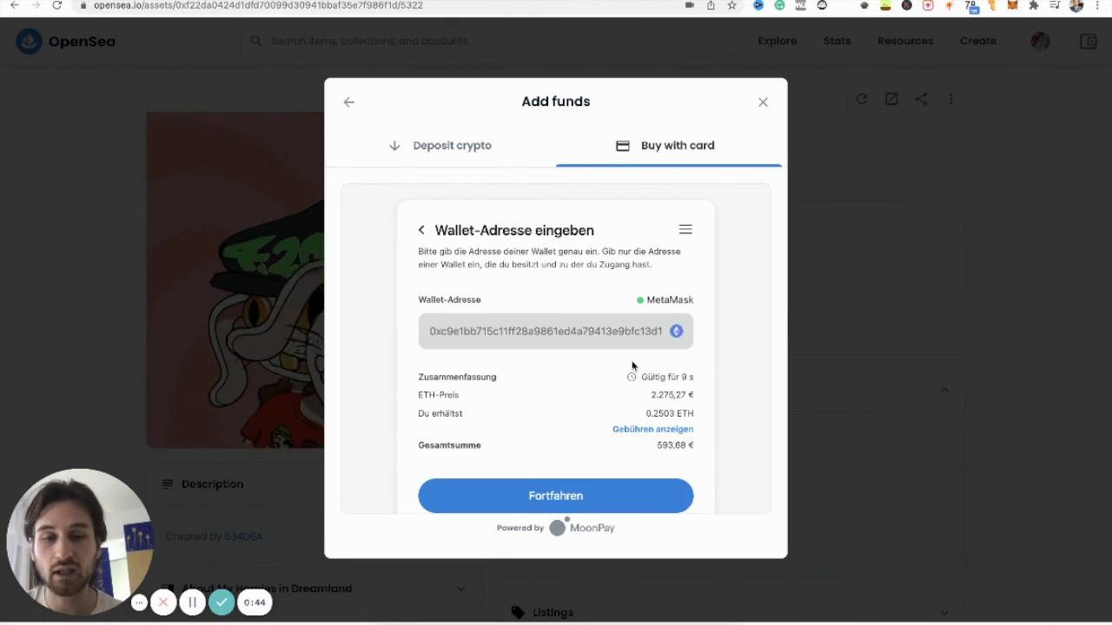
pyautogui.scroll(-1, 632, 366)
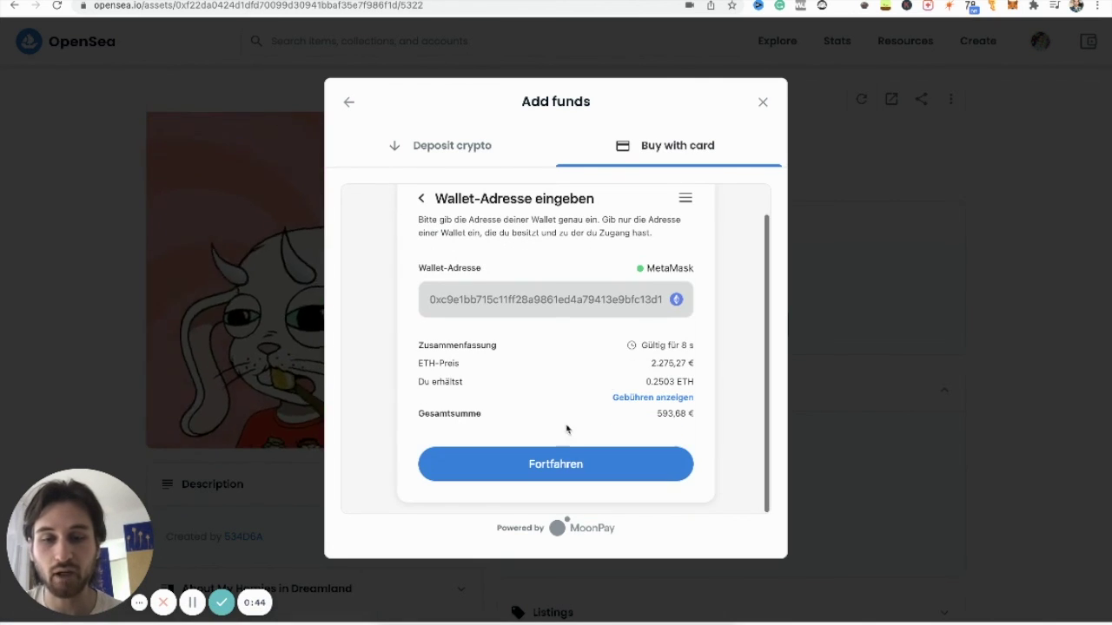
pyautogui.click(763, 102)
pyautogui.scroll(-1, 639, 292)
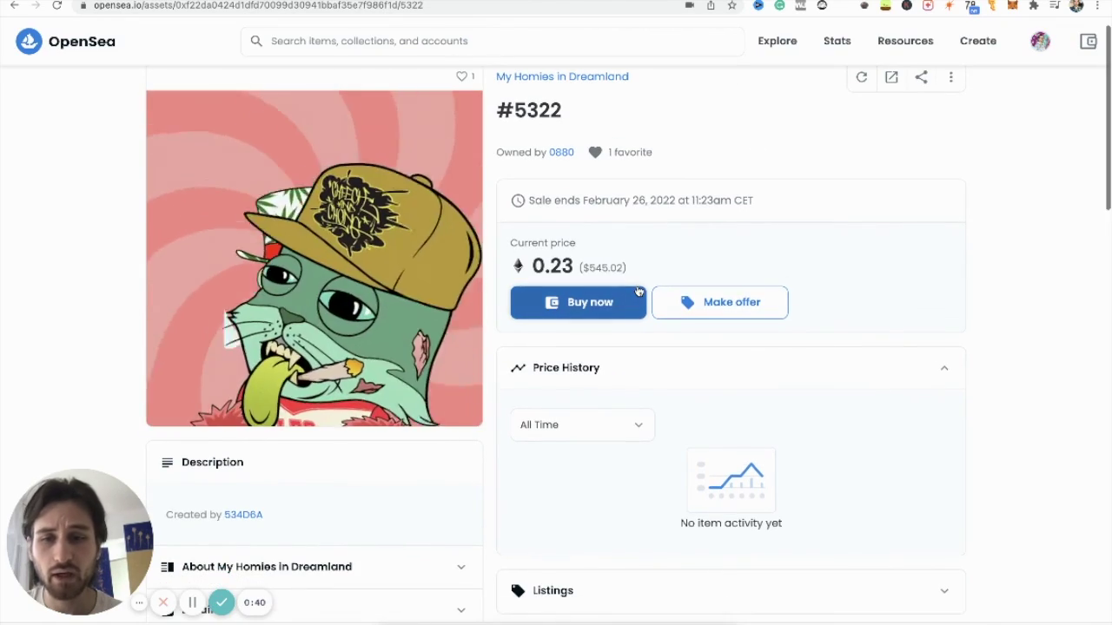